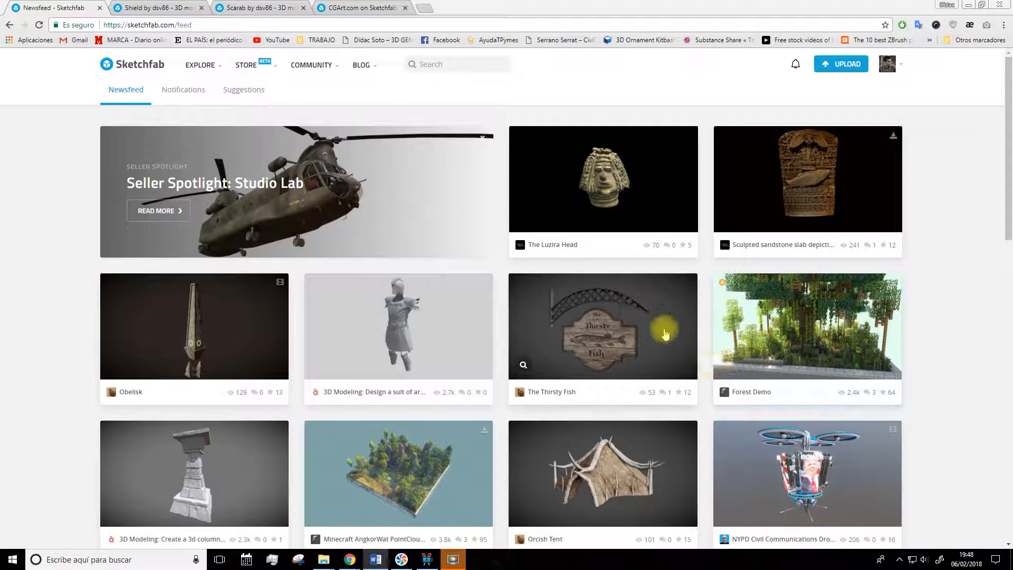
- Browse the featured 3D models in the newsfeed
scroll(659, 342, down, 2)
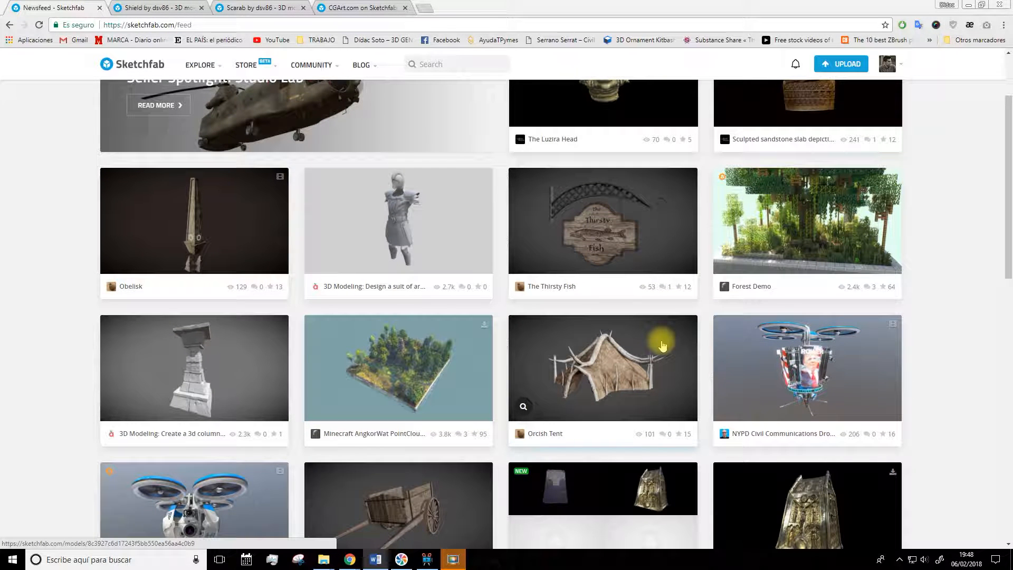
scroll(662, 340, down, 2)
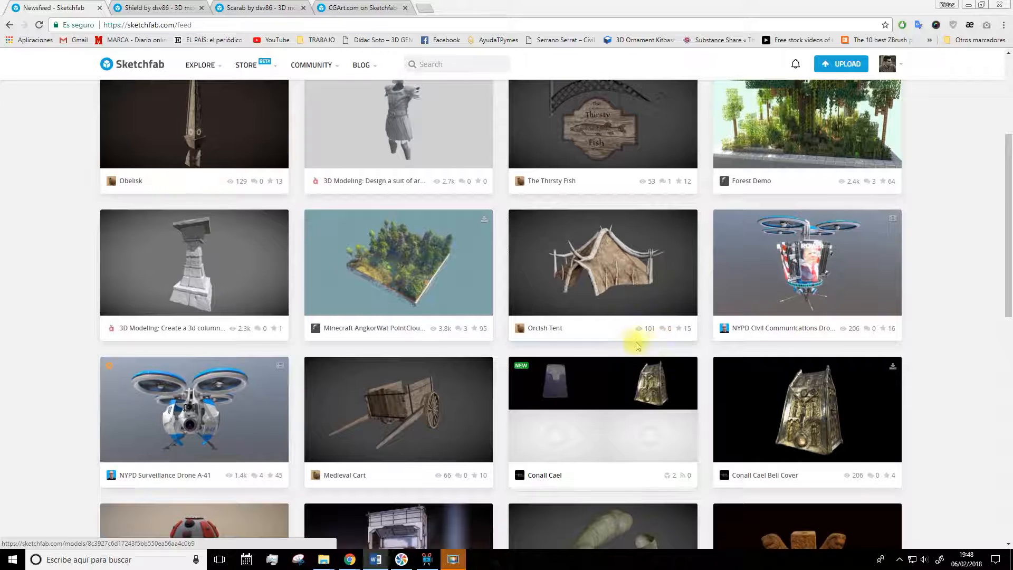
scroll(639, 334, down, 3)
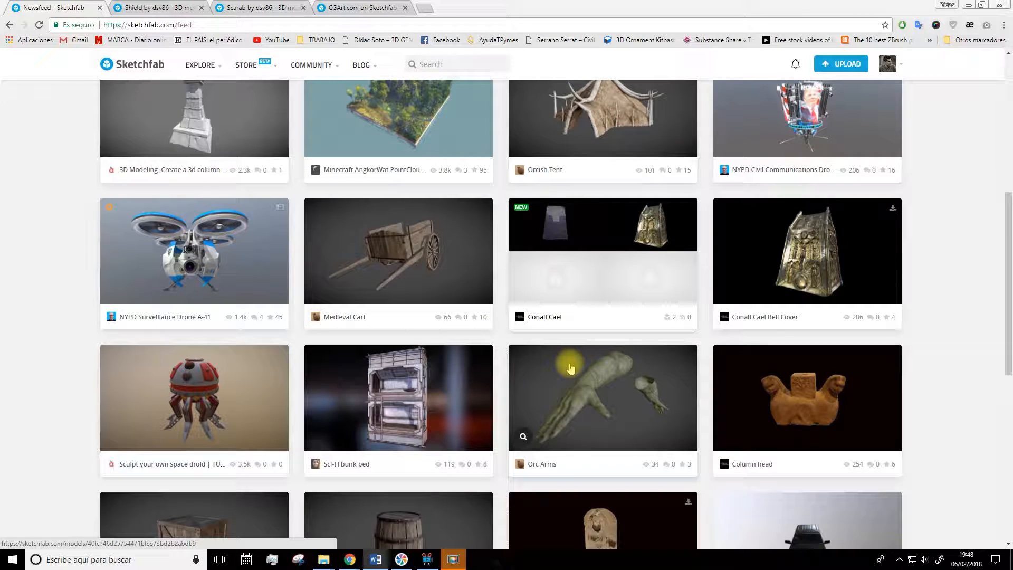
scroll(553, 356, up, 2)
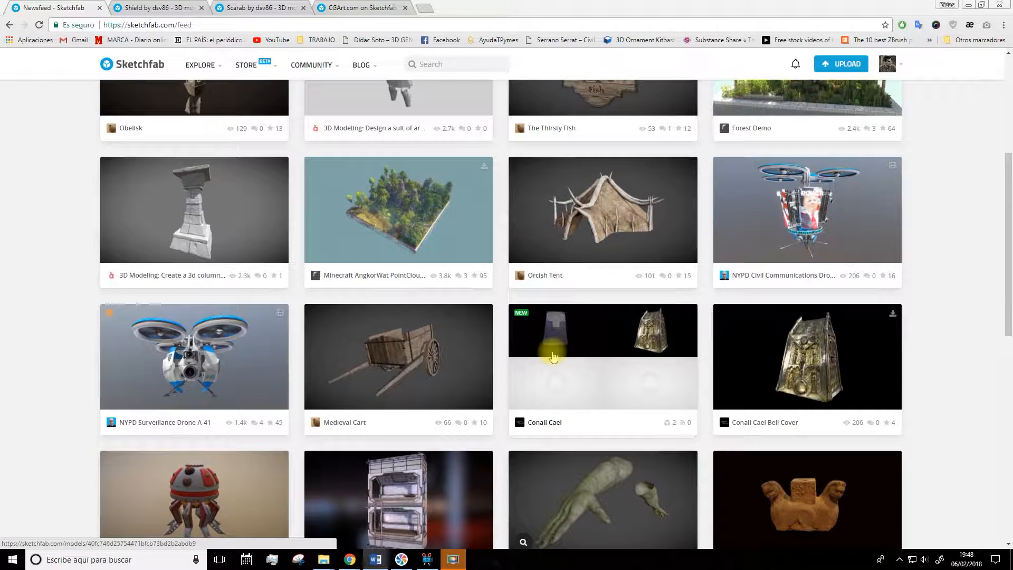
scroll(553, 356, up, 5)
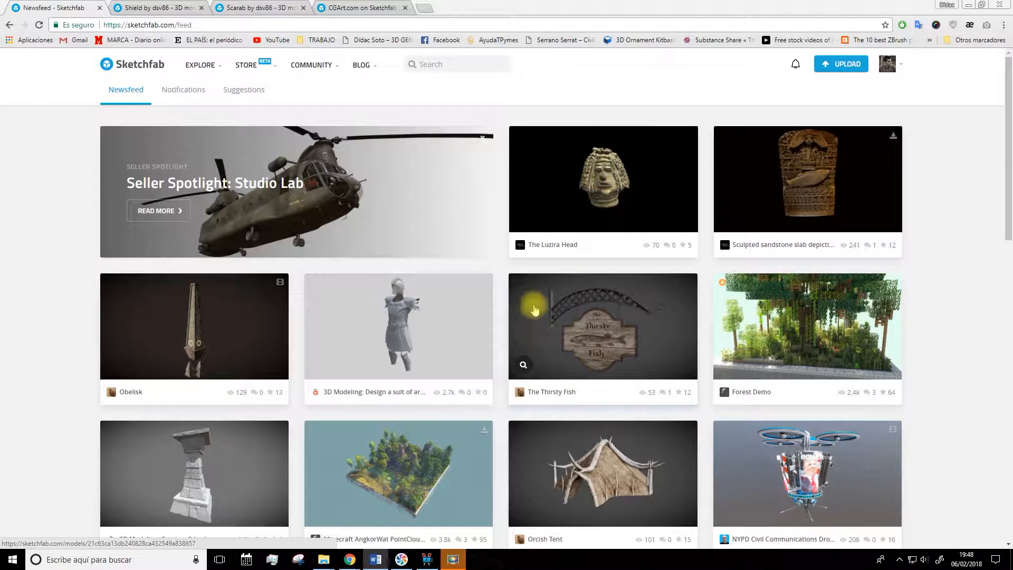
scroll(708, 383, down, 2)
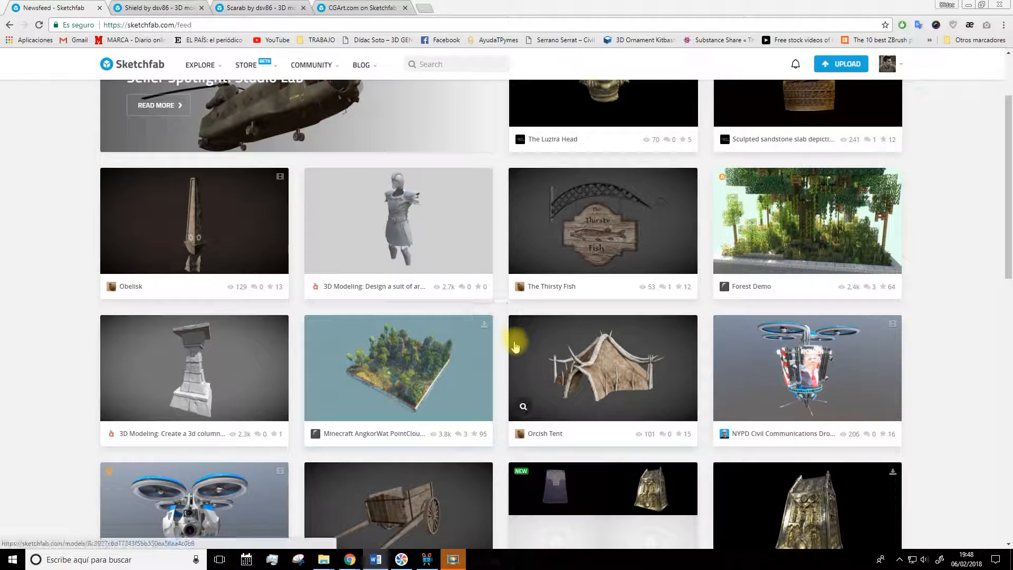
scroll(517, 358, down, 1)
scroll(517, 358, down, 2)
scroll(477, 383, down, 2)
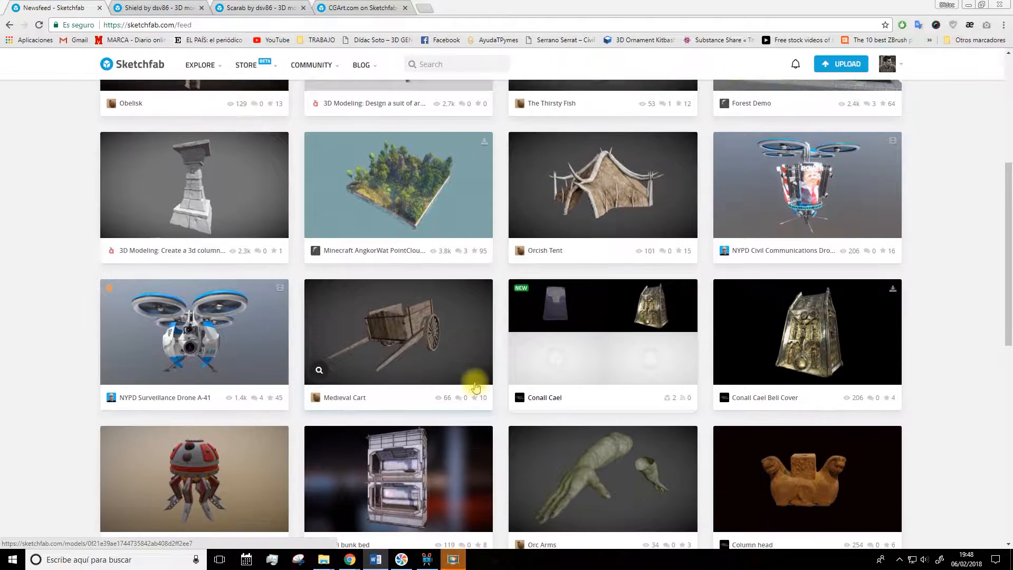
scroll(765, 346, up, 6)
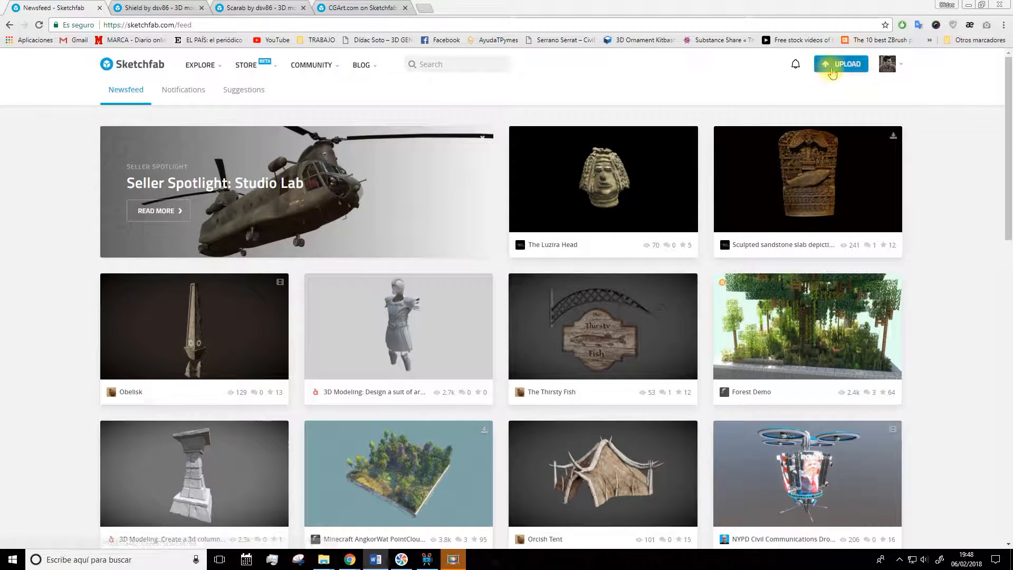
- Upload low.OBJ from the beetle folder's ARCHIVOS NUEVO ESCARABAJO subfolder as a new model, accepting the default name and details
click(832, 71)
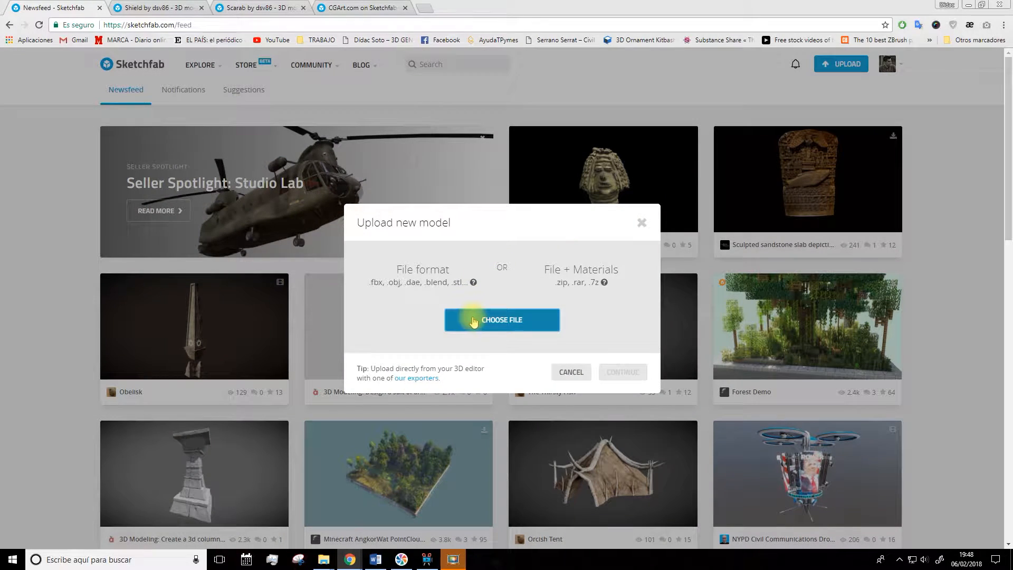
click(473, 321)
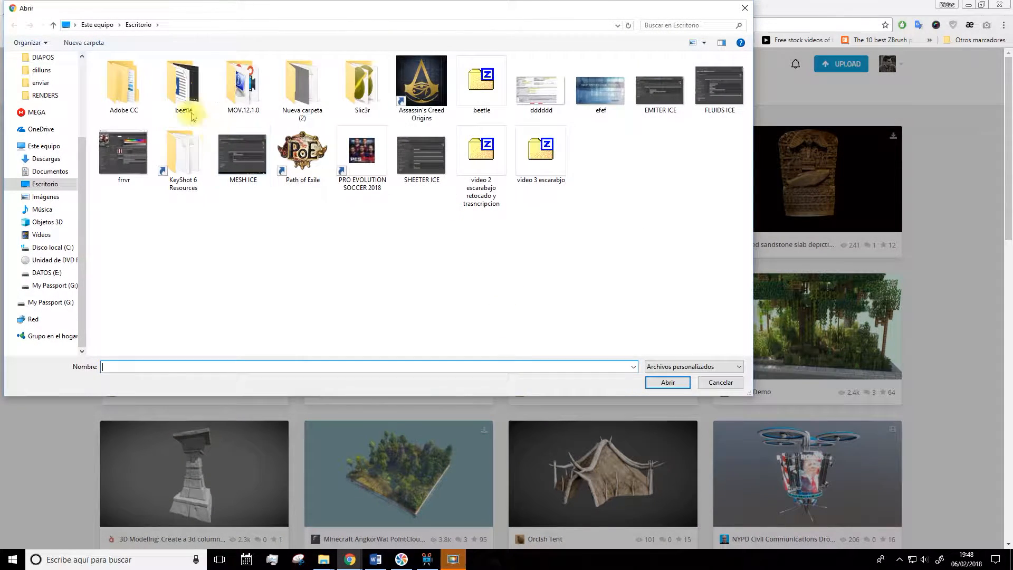
double_click(172, 90)
double_click(123, 87)
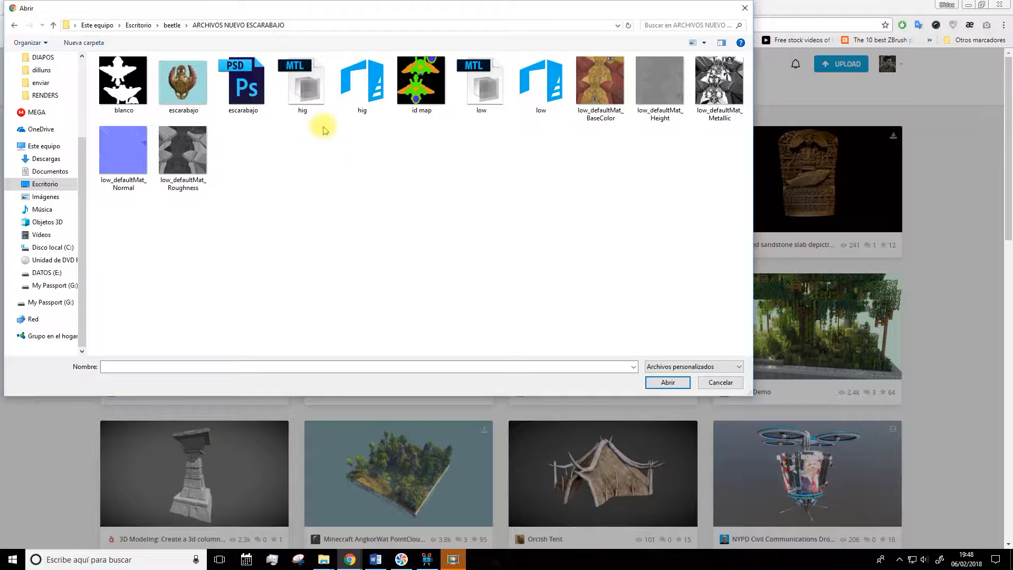
click(536, 89)
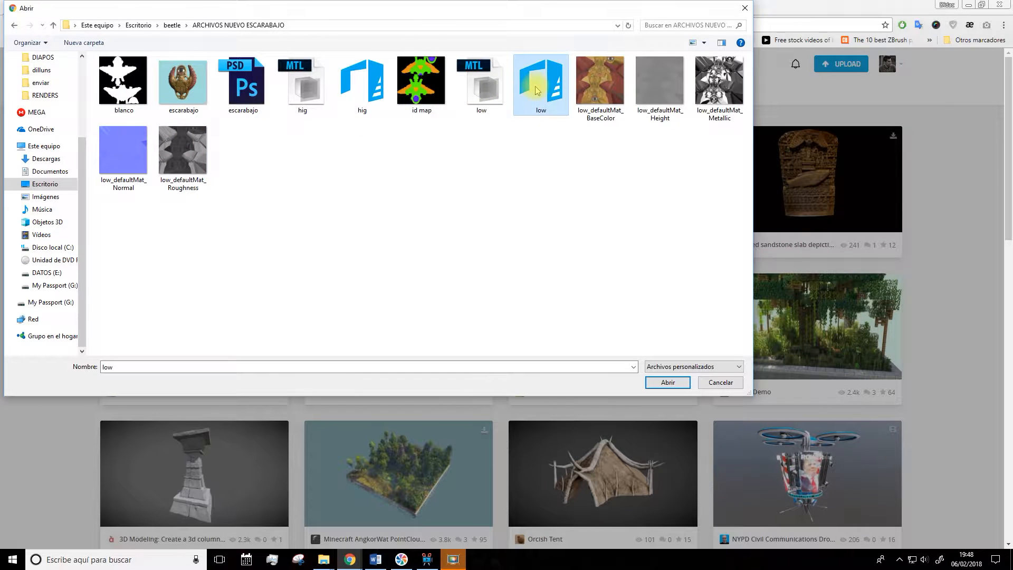
click(666, 382)
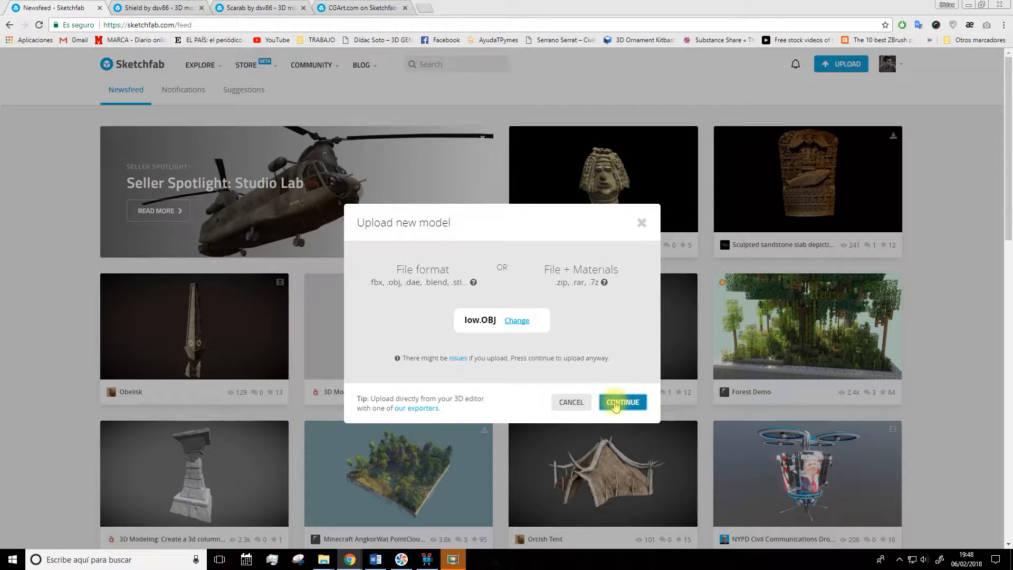
click(615, 405)
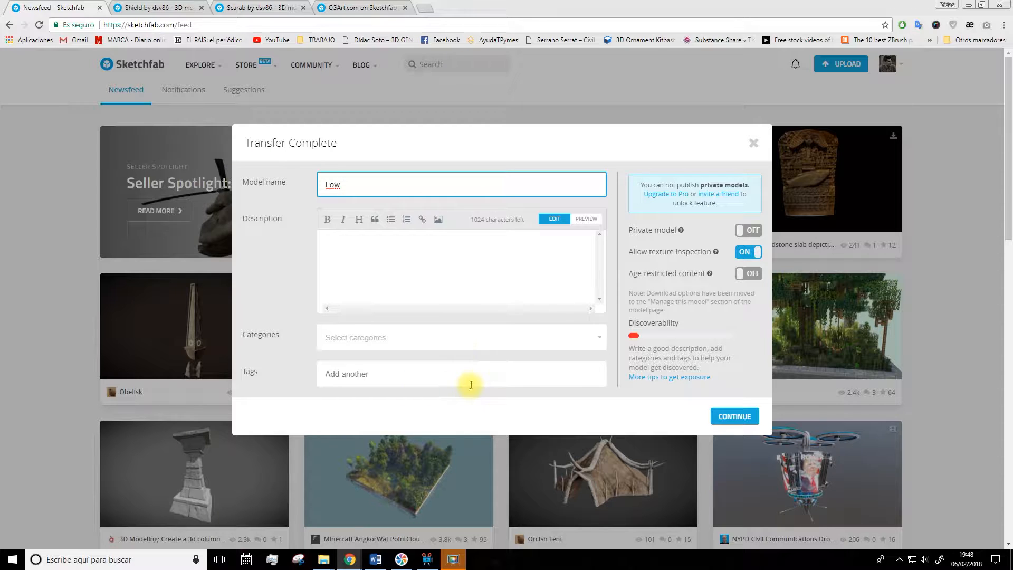
click(733, 416)
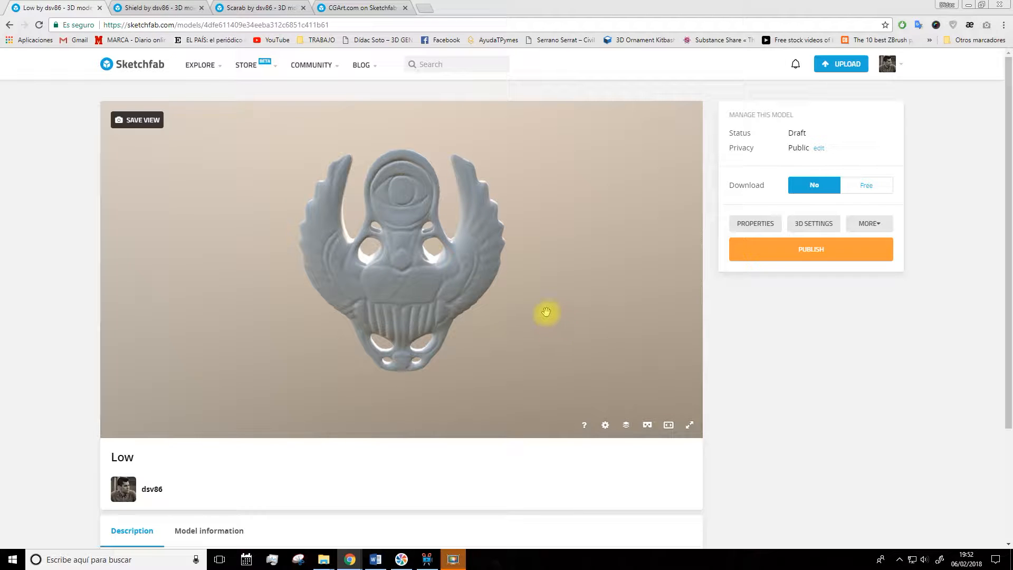
- Open the uploaded model's 3D settings and import low_defaultMat_BaseColor as the base color texture of its material
drag(500, 285, 506, 294)
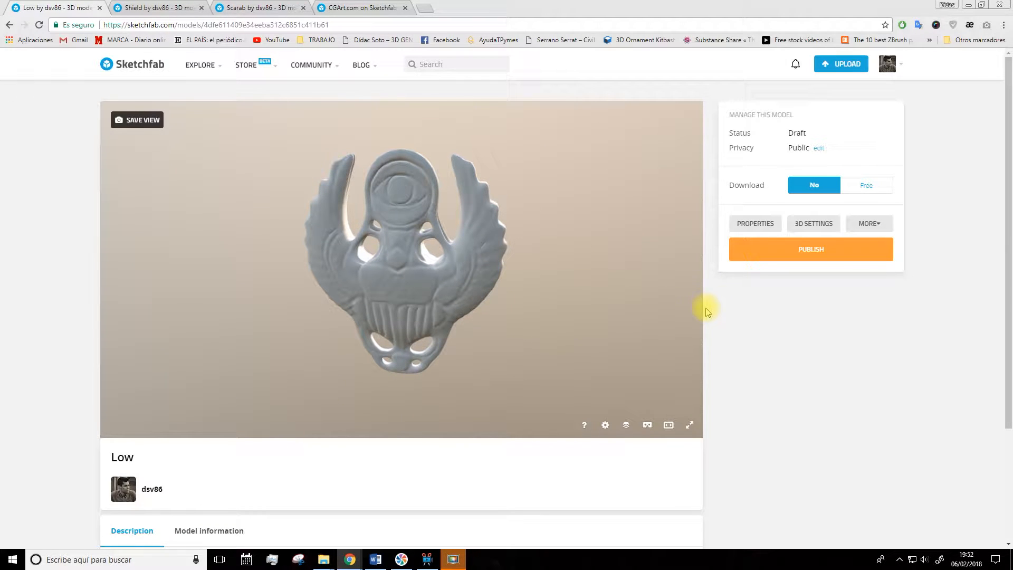
click(810, 226)
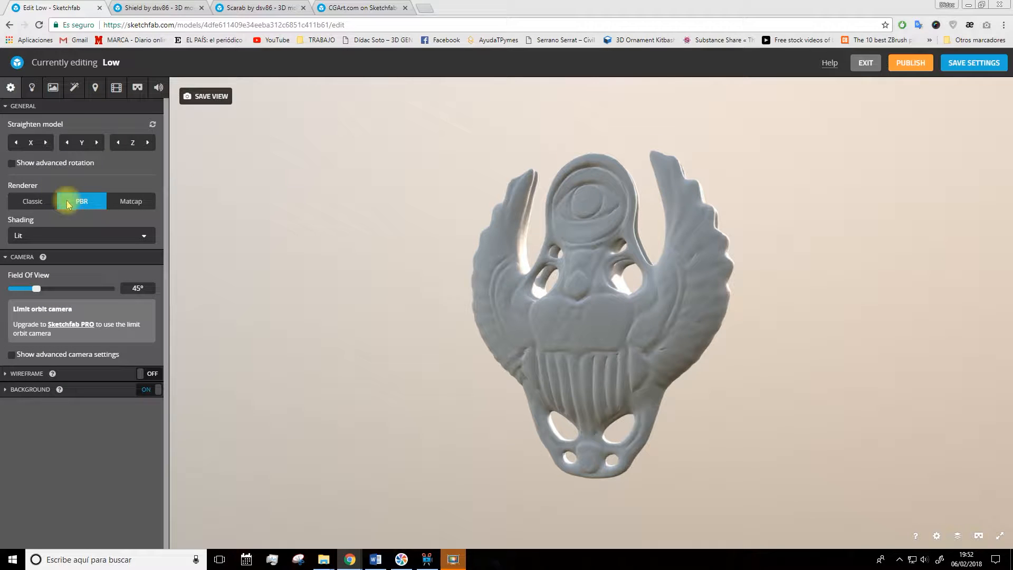
click(53, 88)
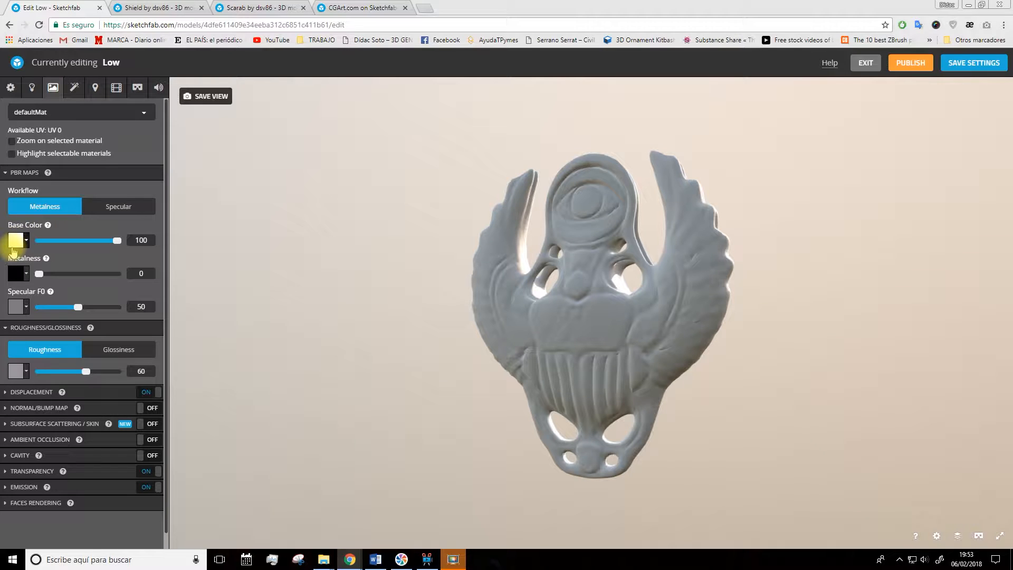
click(15, 242)
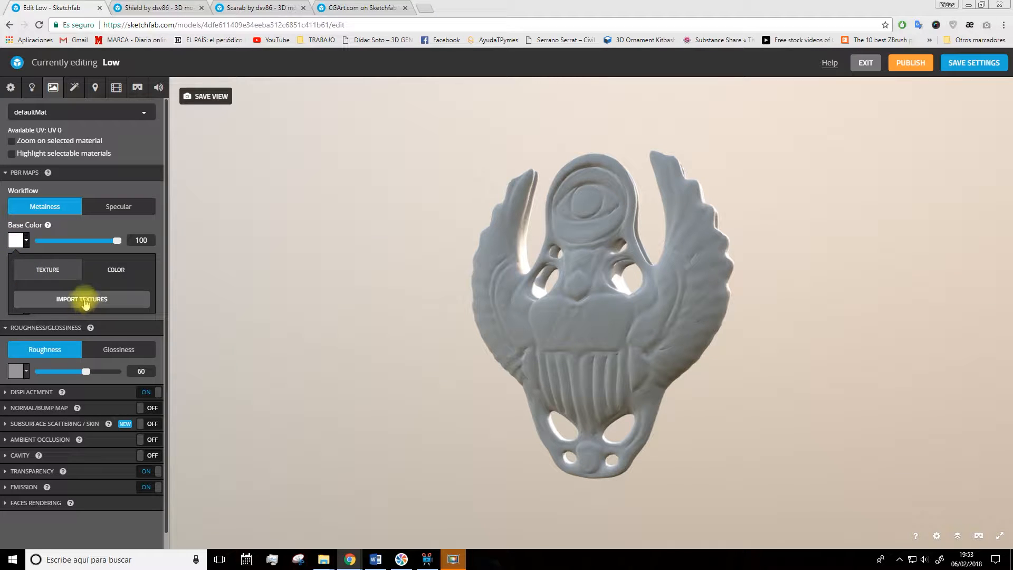
click(88, 308)
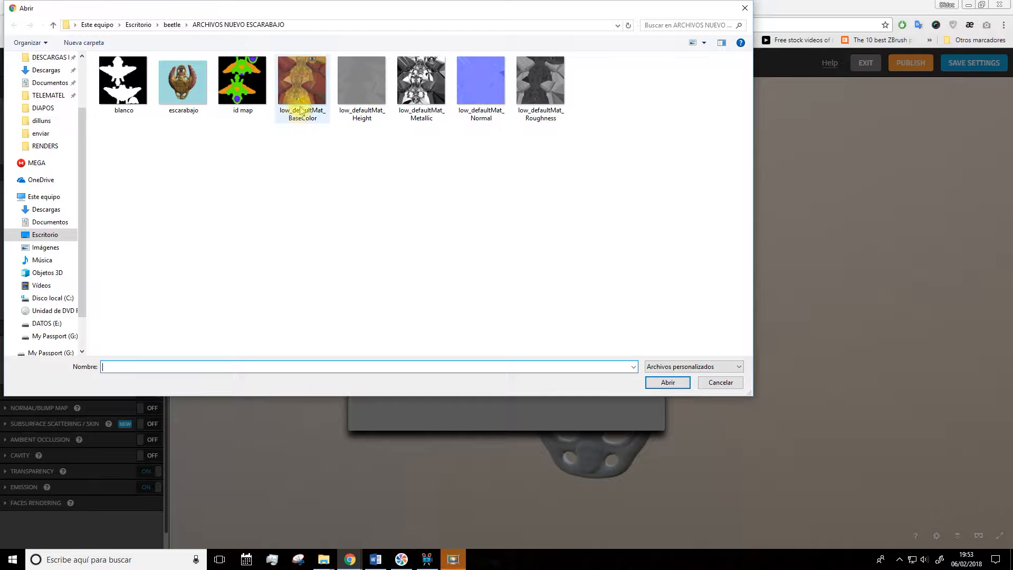
click(302, 93)
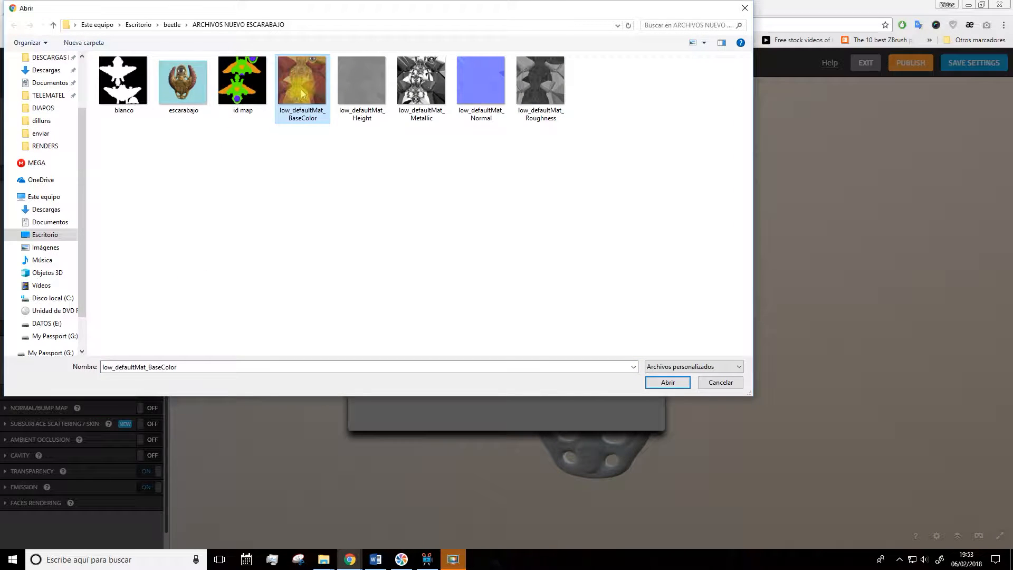
click(666, 382)
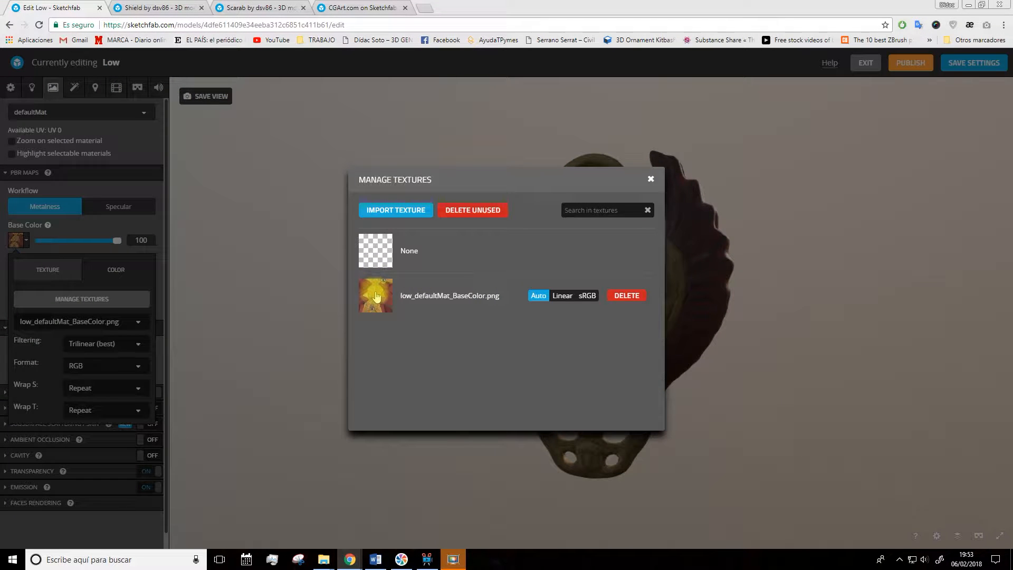
click(376, 297)
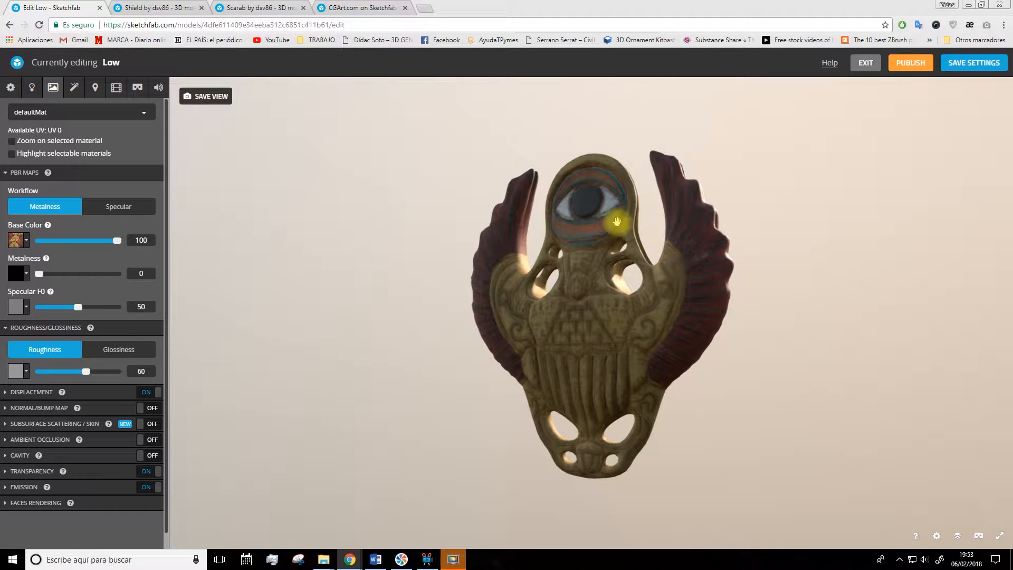
- Import low_defaultMat_Metallic and assign it as the material's metalness texture
drag(837, 353, 782, 278)
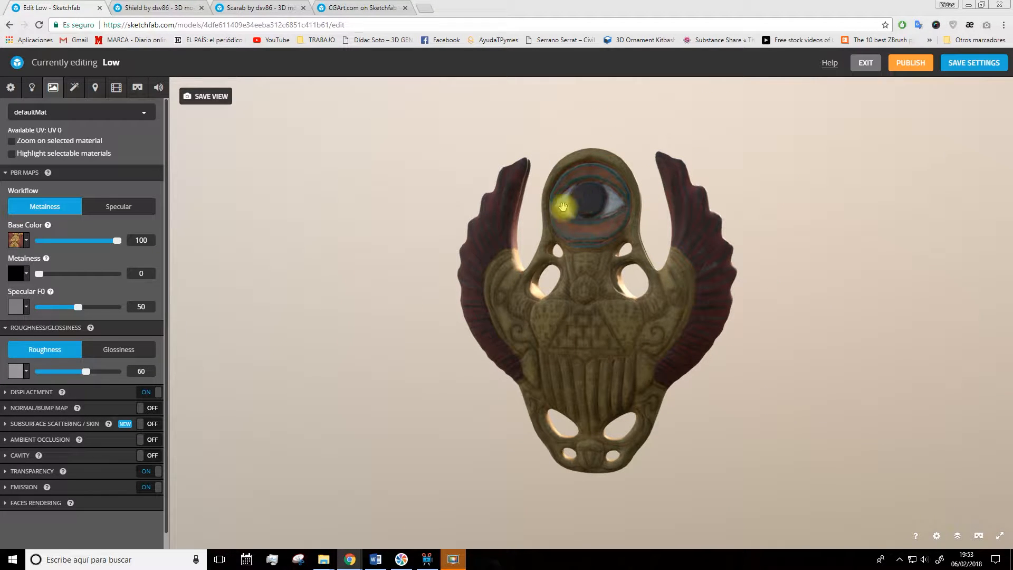
mouse_move(818, 203)
mouse_down()
mouse_move(687, 204)
mouse_move(710, 215)
mouse_move(825, 213)
mouse_up()
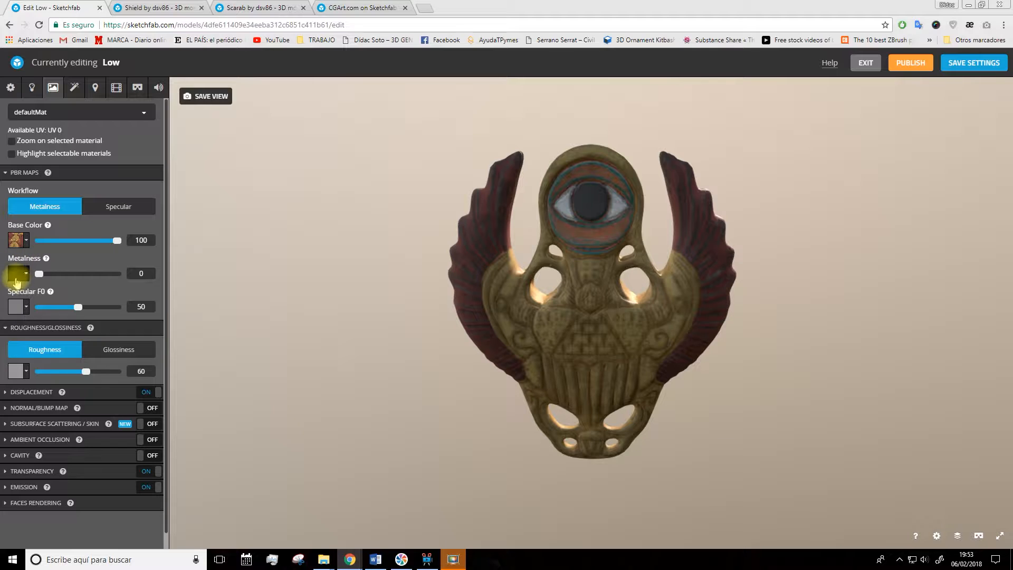
click(17, 280)
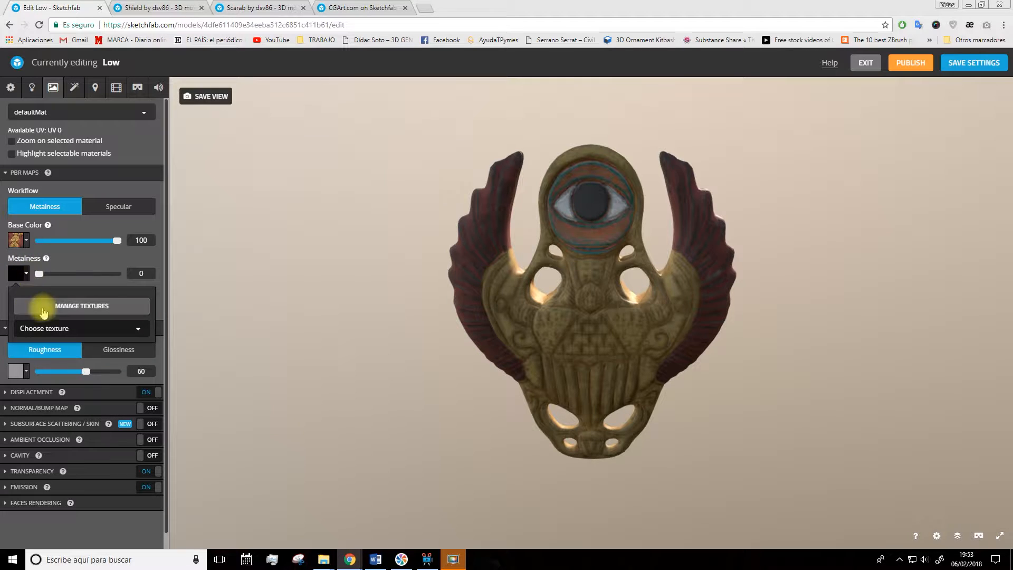
click(66, 304)
click(396, 211)
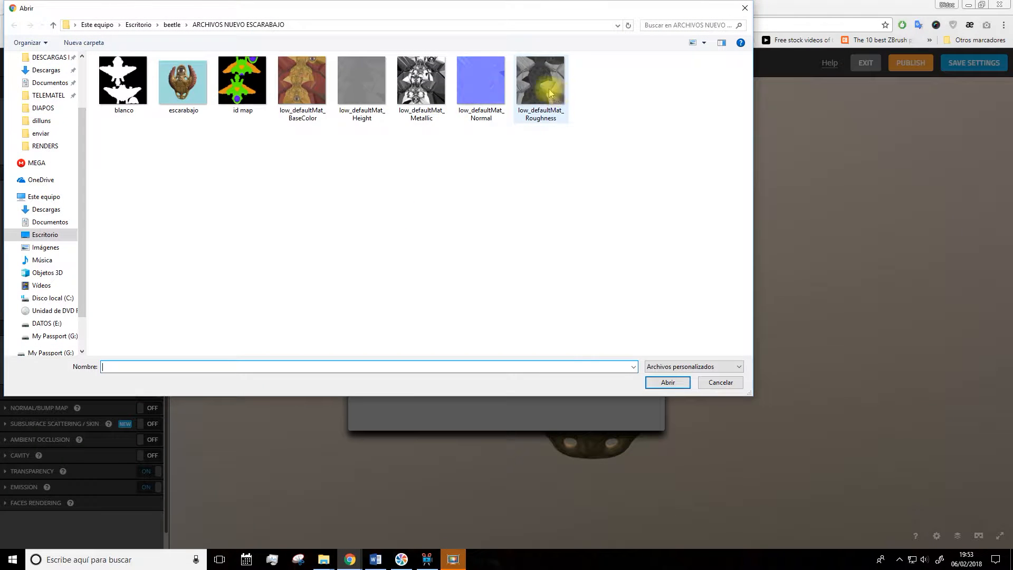
click(425, 117)
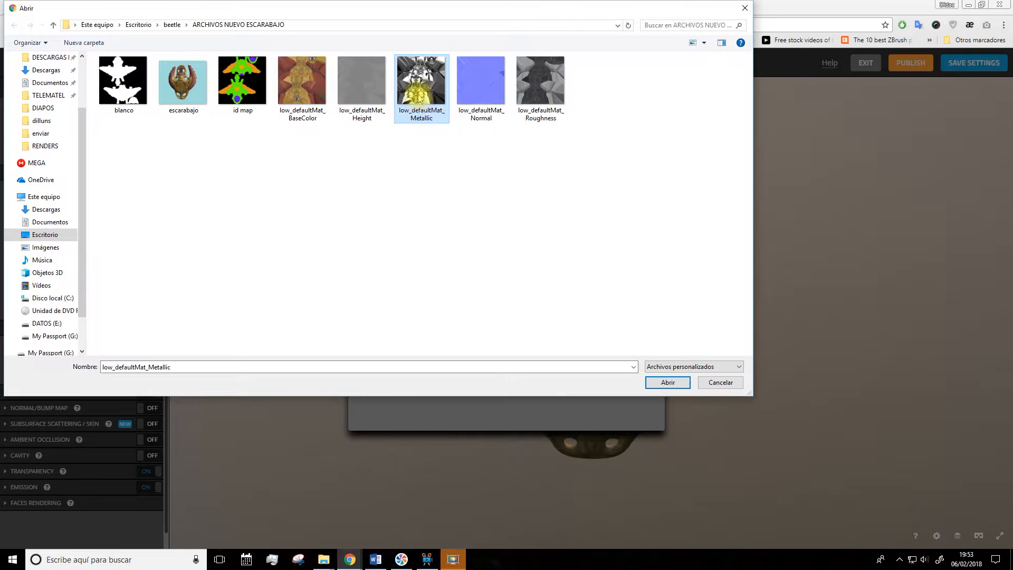
click(667, 382)
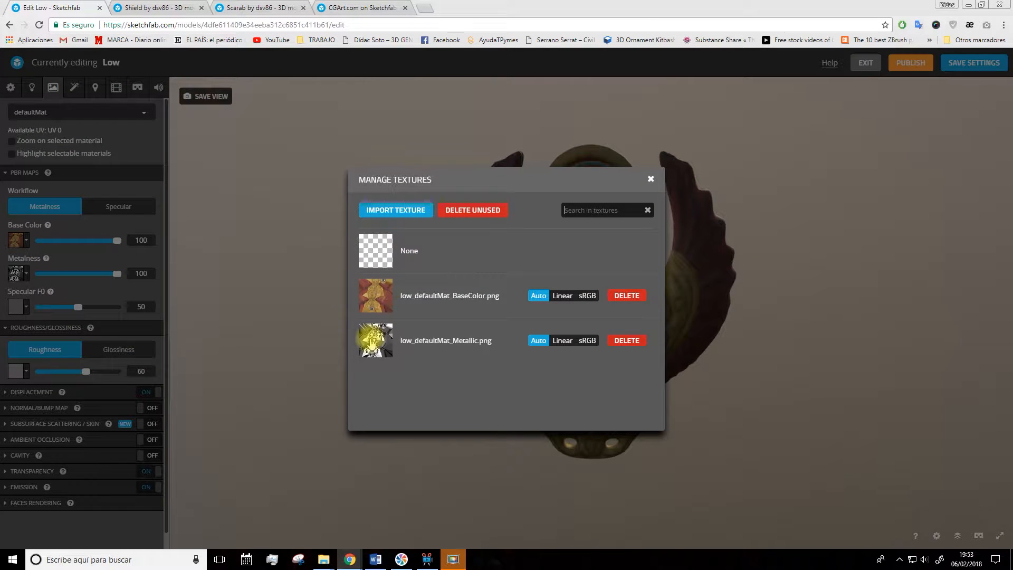
click(372, 342)
- Import low_defaultMat_Roughness and assign it as the material's roughness texture
drag(264, 339, 331, 320)
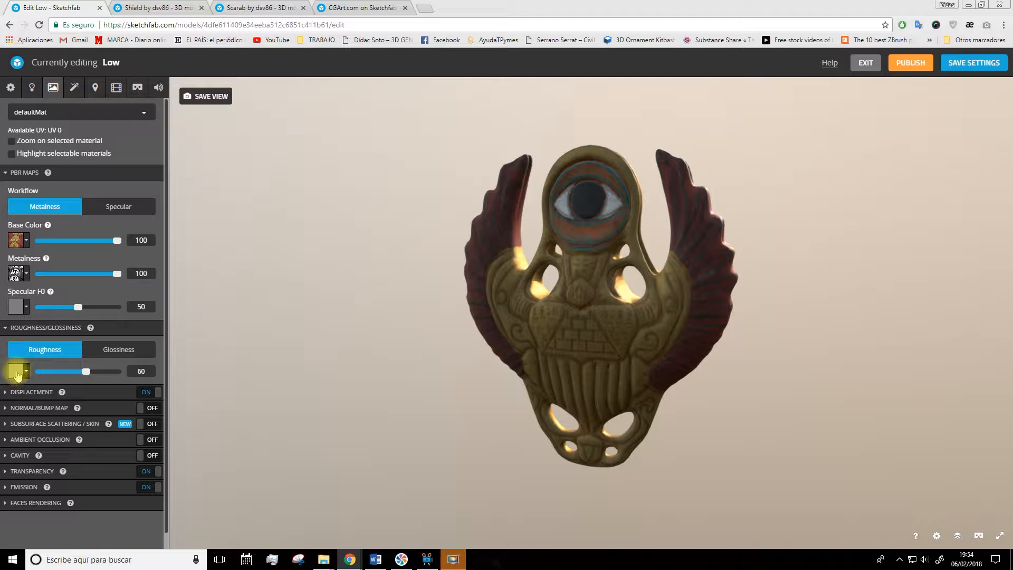
click(17, 373)
click(80, 404)
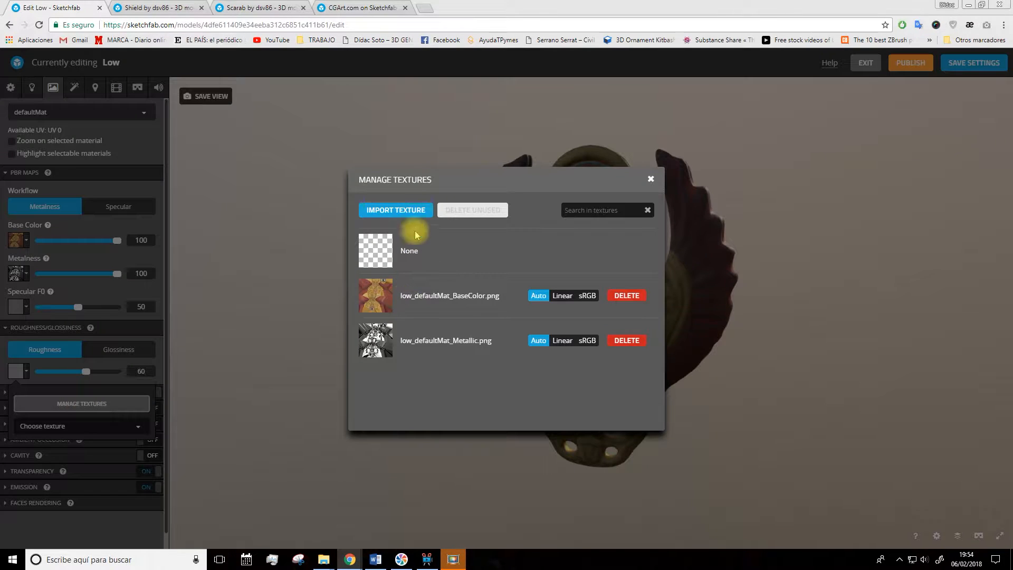
click(406, 205)
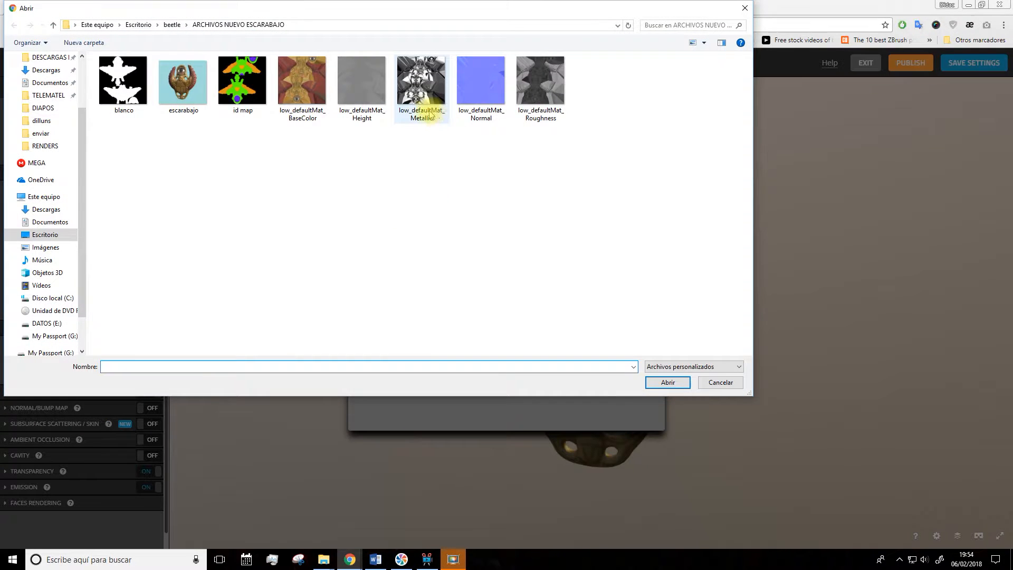
click(541, 95)
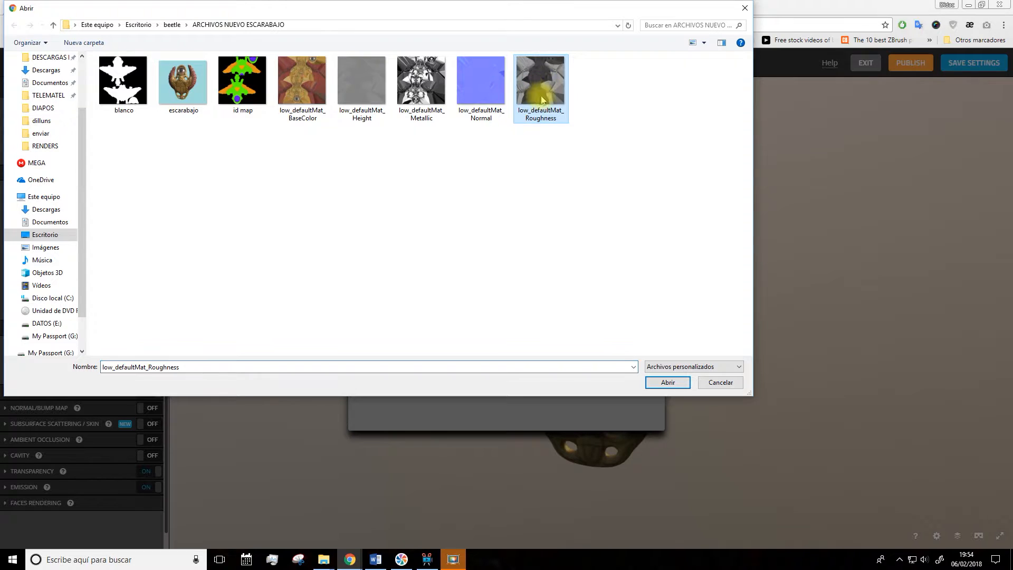
click(666, 383)
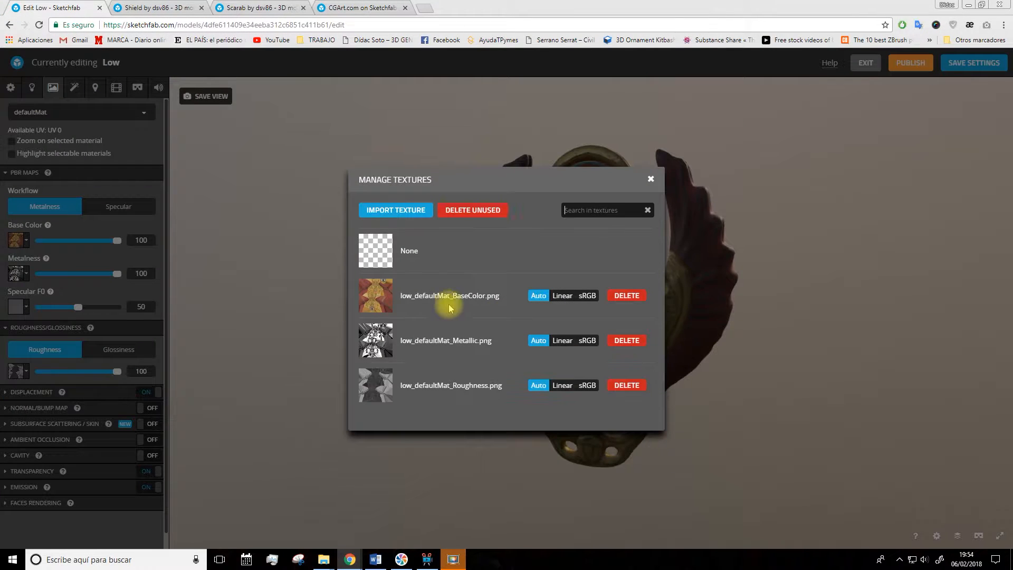
click(377, 384)
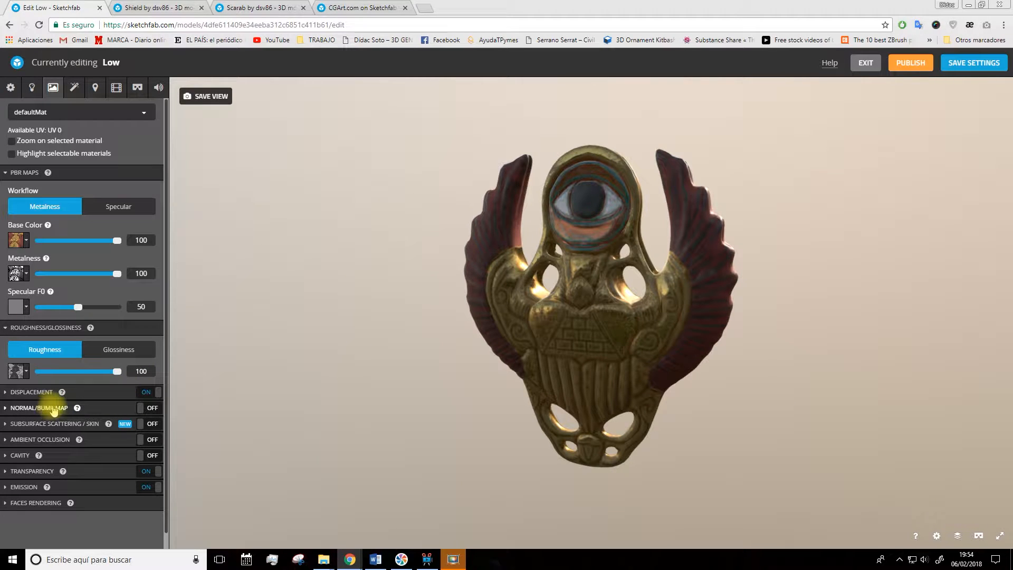
- Enable the material's normal map and import low_defaultMat_Normal as its texture
mouse_move(71, 409)
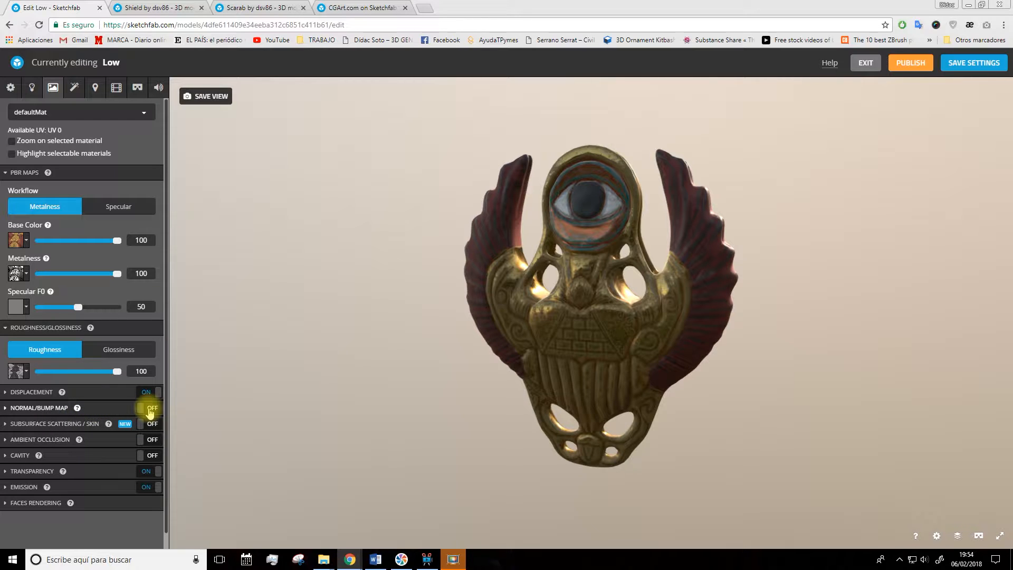
click(150, 409)
click(34, 409)
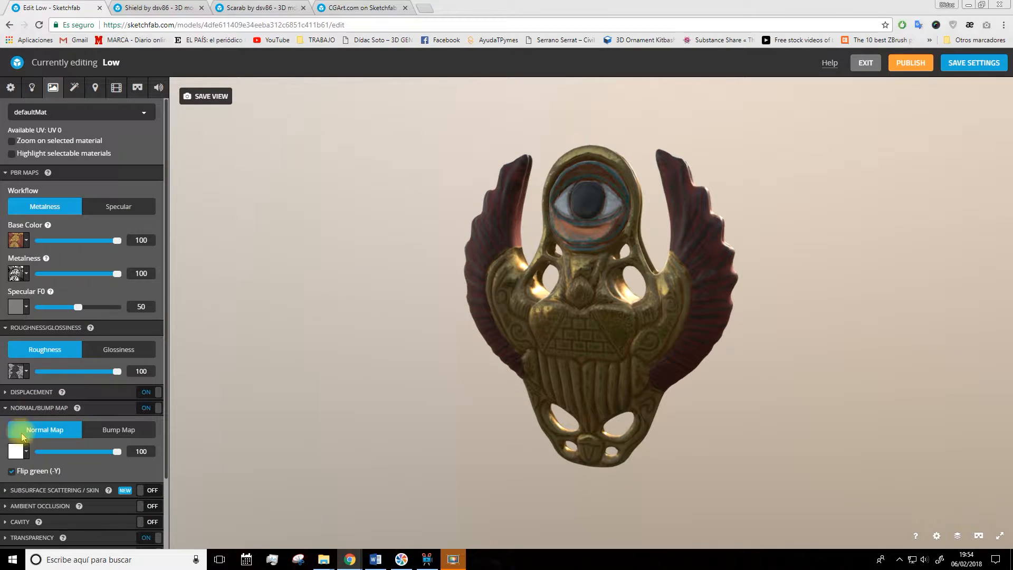
click(16, 451)
click(119, 484)
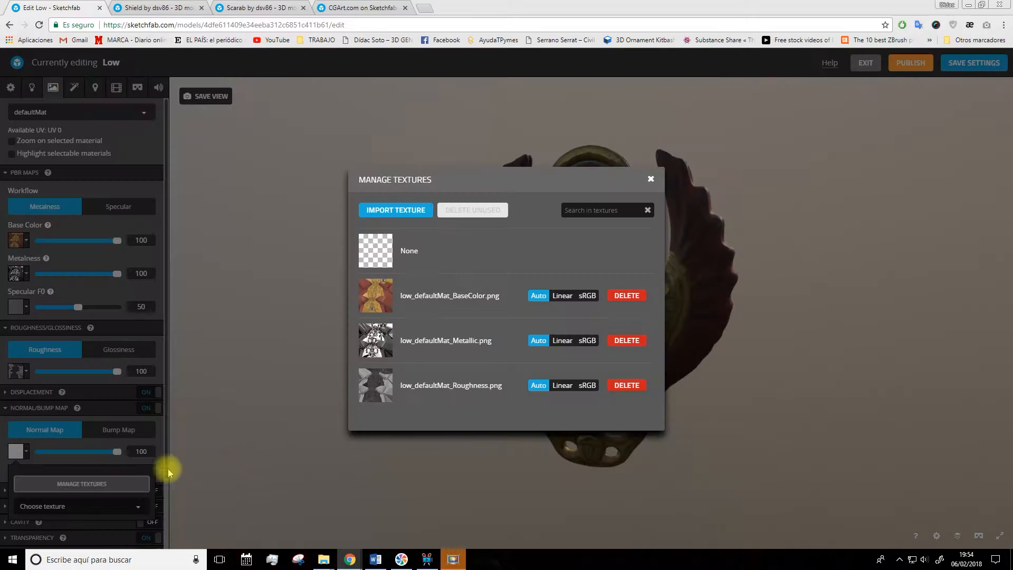
click(405, 217)
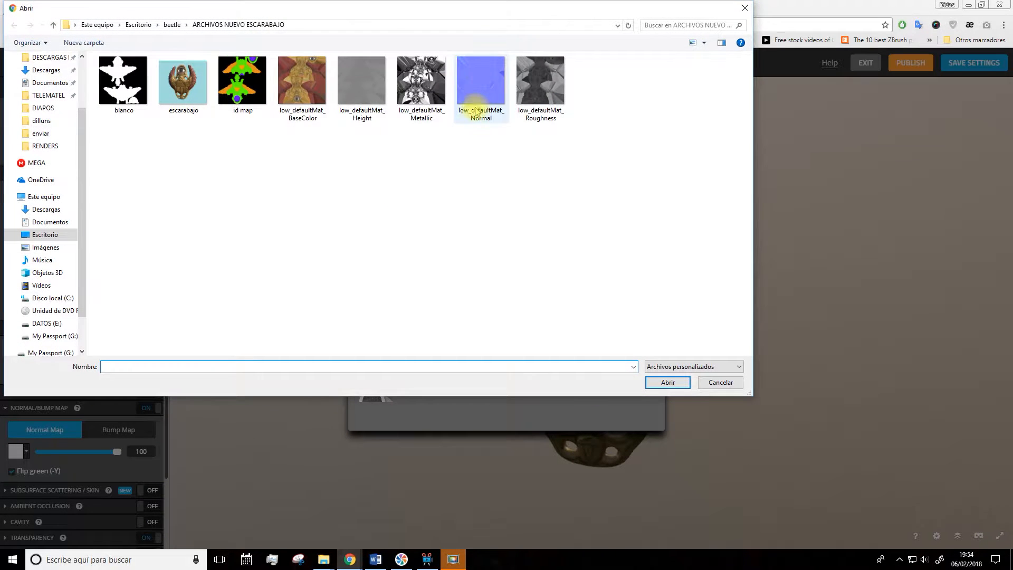
click(480, 85)
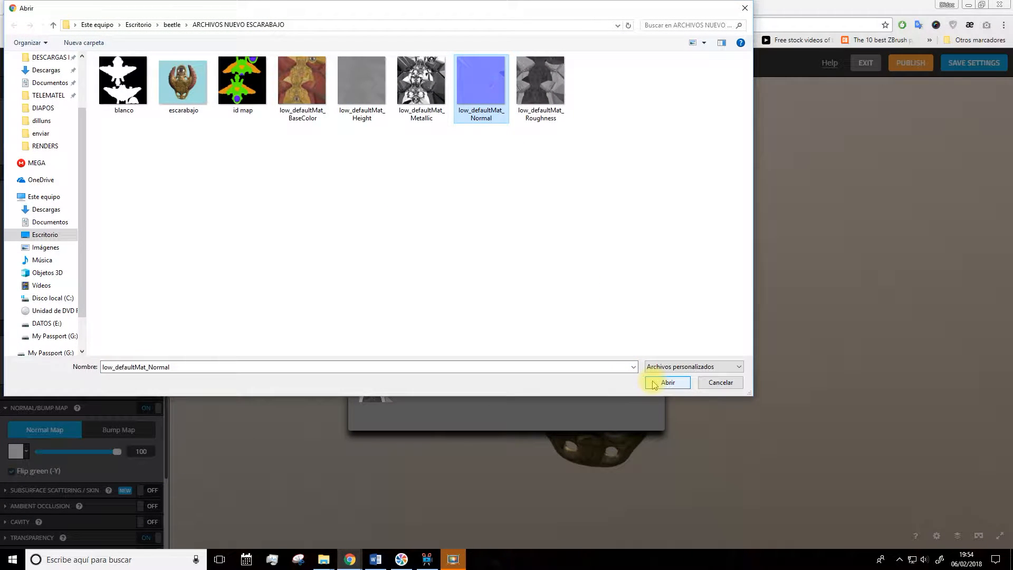
click(666, 382)
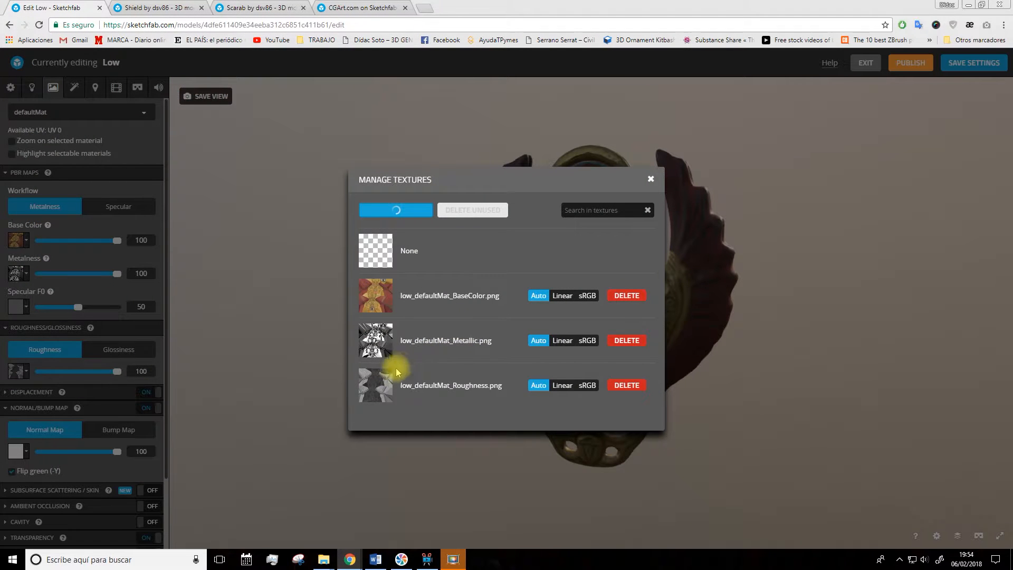
click(384, 362)
click(25, 349)
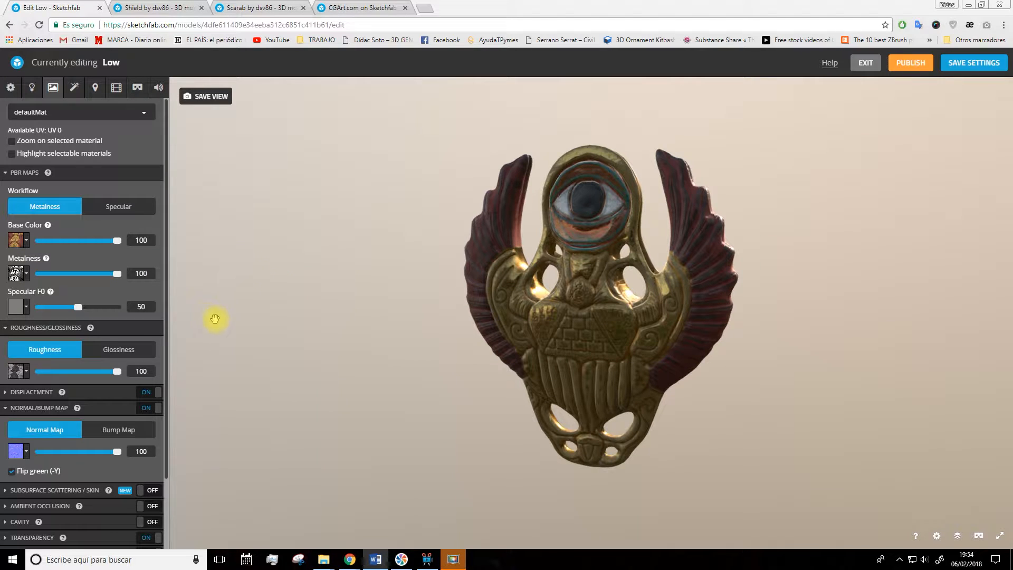
- Import low_defaultMat_Height as the material's displacement texture
scroll(113, 402, down, 1)
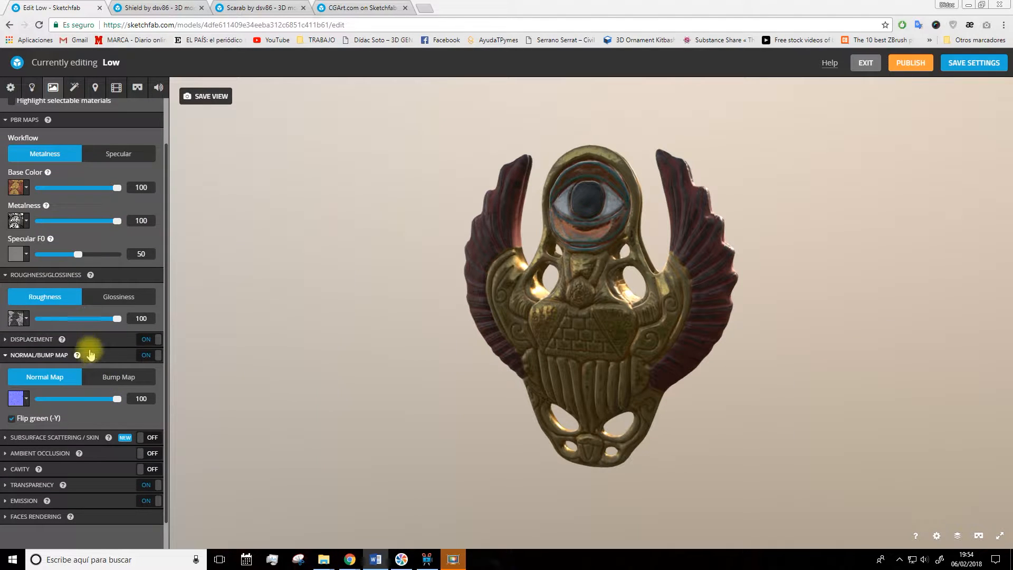
click(32, 340)
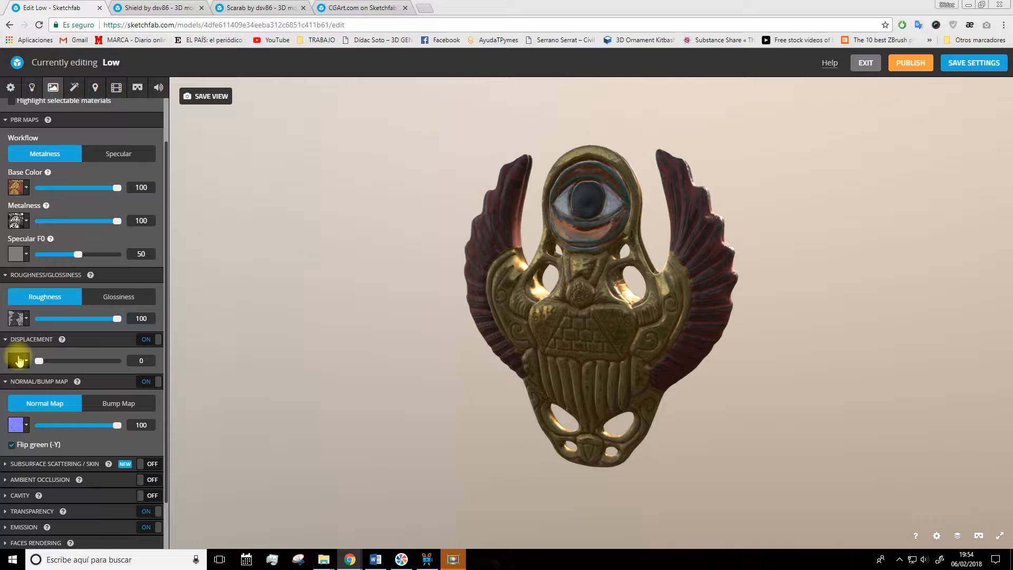
click(20, 363)
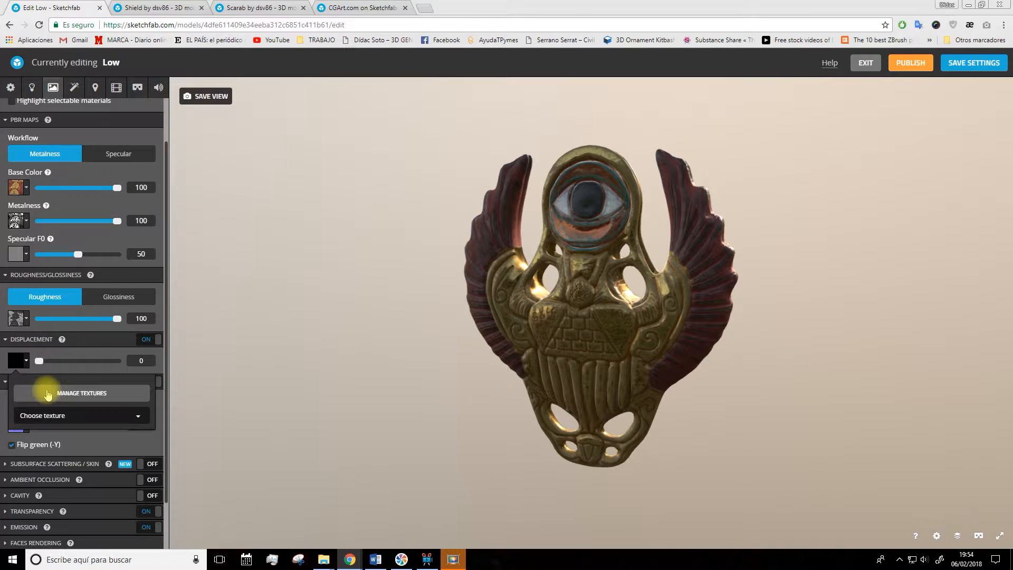
click(52, 392)
click(396, 210)
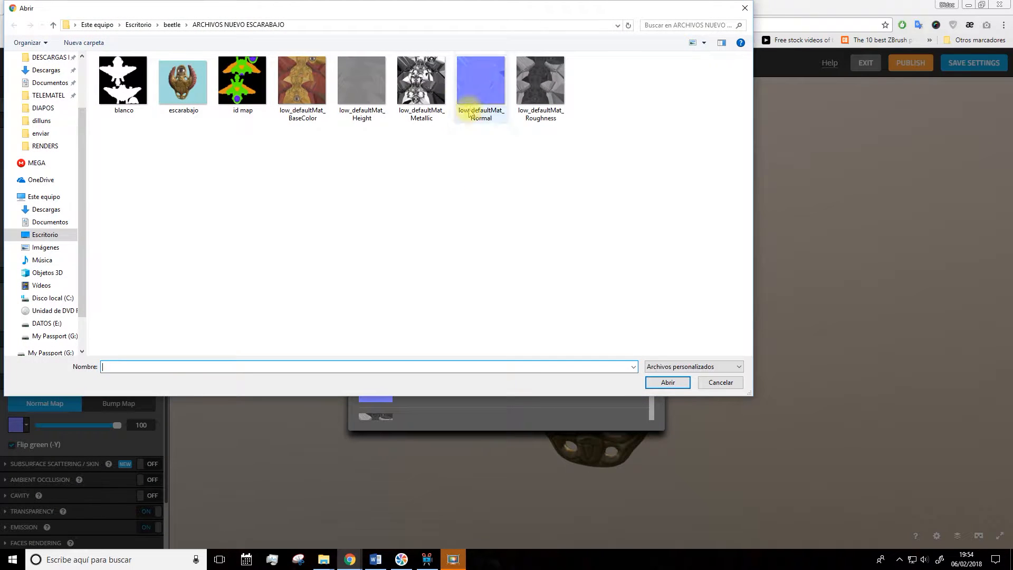
click(370, 89)
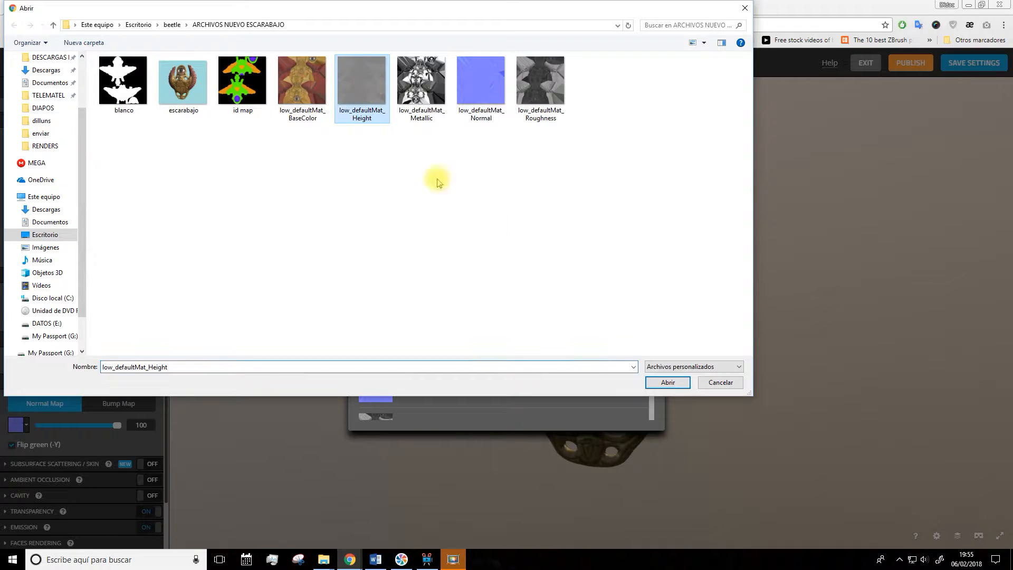
click(665, 382)
scroll(371, 390, down, 2)
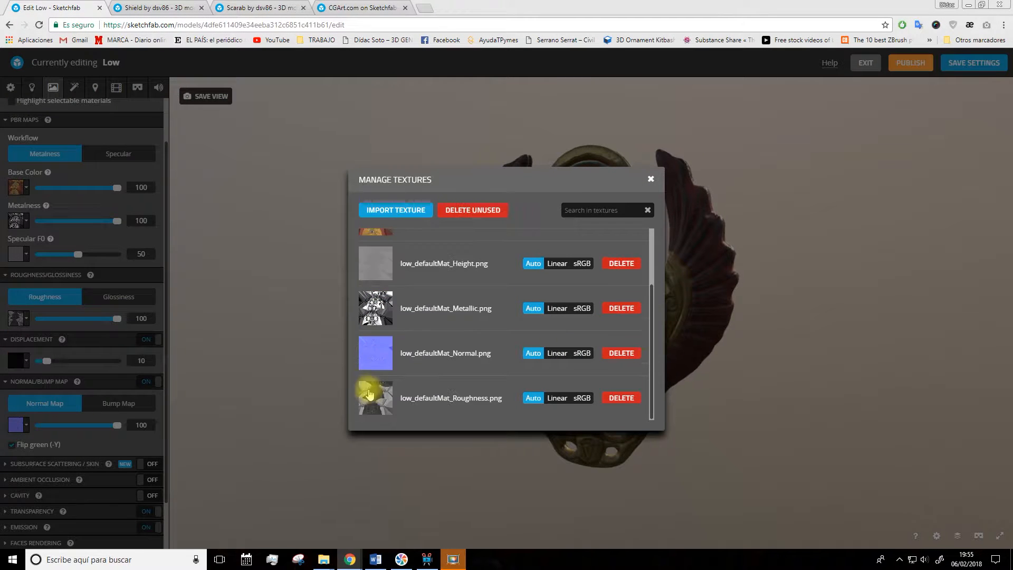
scroll(372, 380, up, 2)
key(Escape)
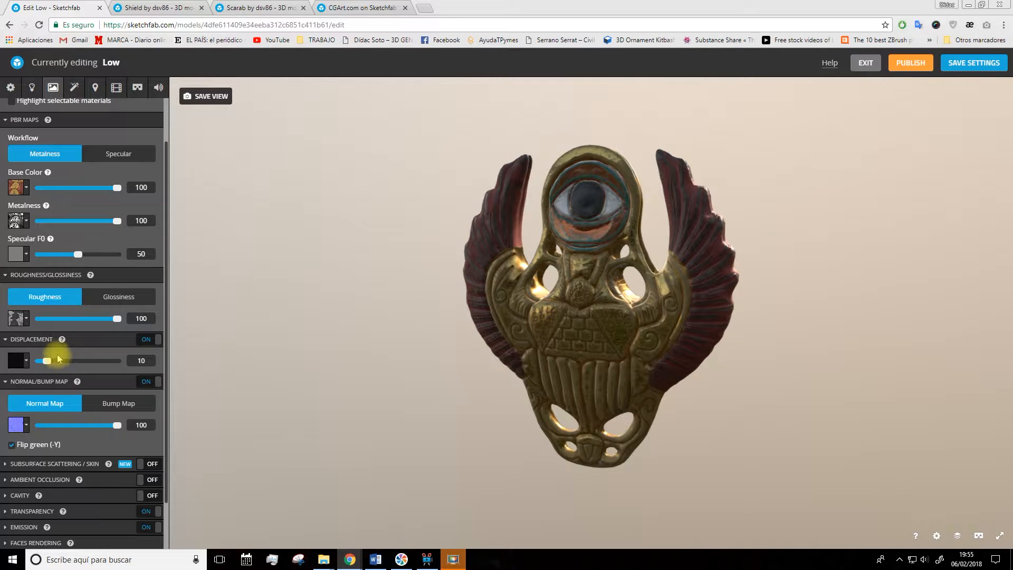
- Reduce the displacement amount to 1.4 and check the scarab's surface from slightly different angles
mouse_move(44, 359)
mouse_down()
mouse_move(85, 358)
mouse_move(31, 355)
mouse_move(70, 343)
mouse_move(75, 351)
mouse_move(37, 359)
mouse_up()
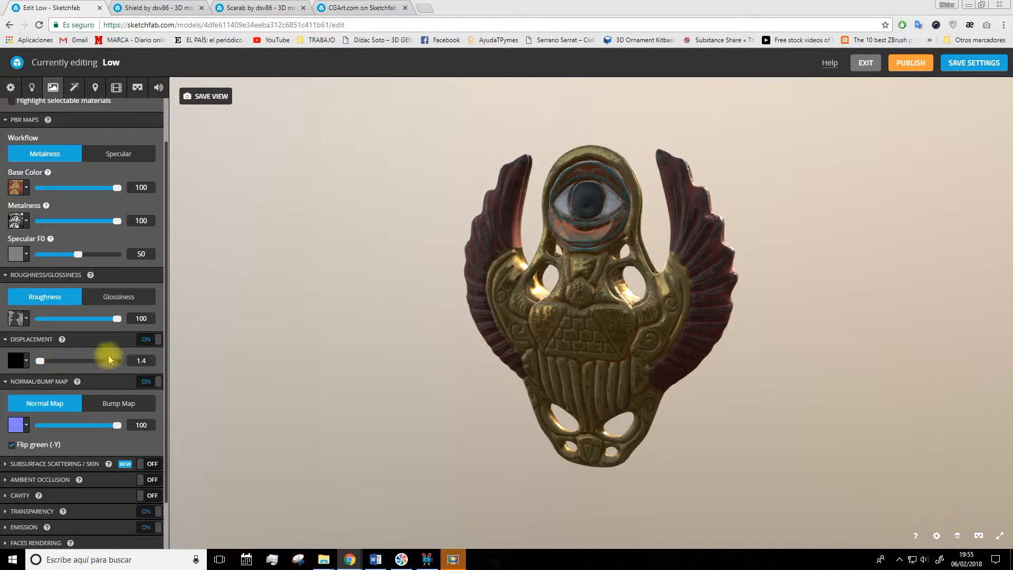
drag(347, 339, 373, 346)
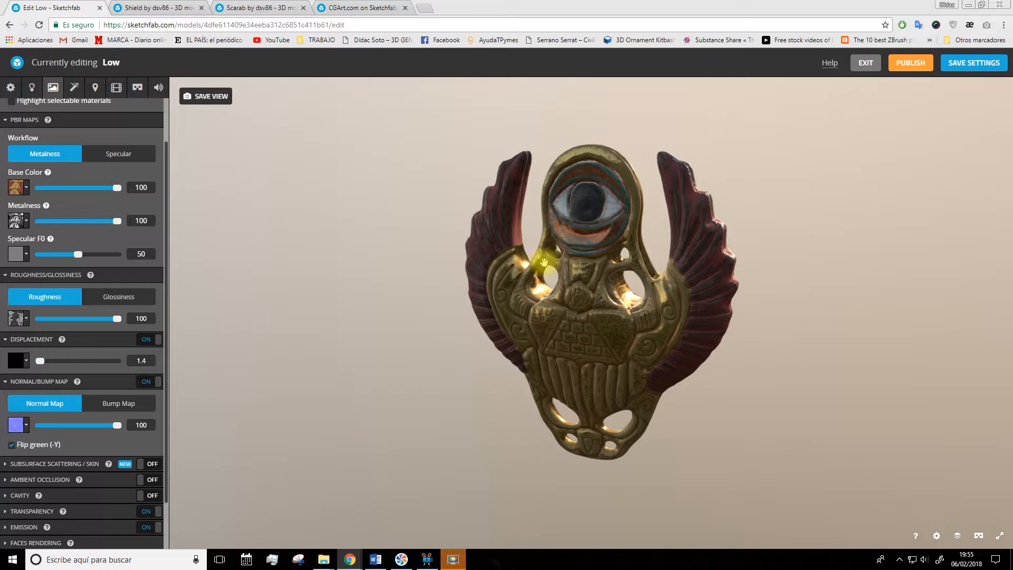
mouse_move(678, 308)
mouse_down()
mouse_move(650, 306)
mouse_move(674, 305)
mouse_up()
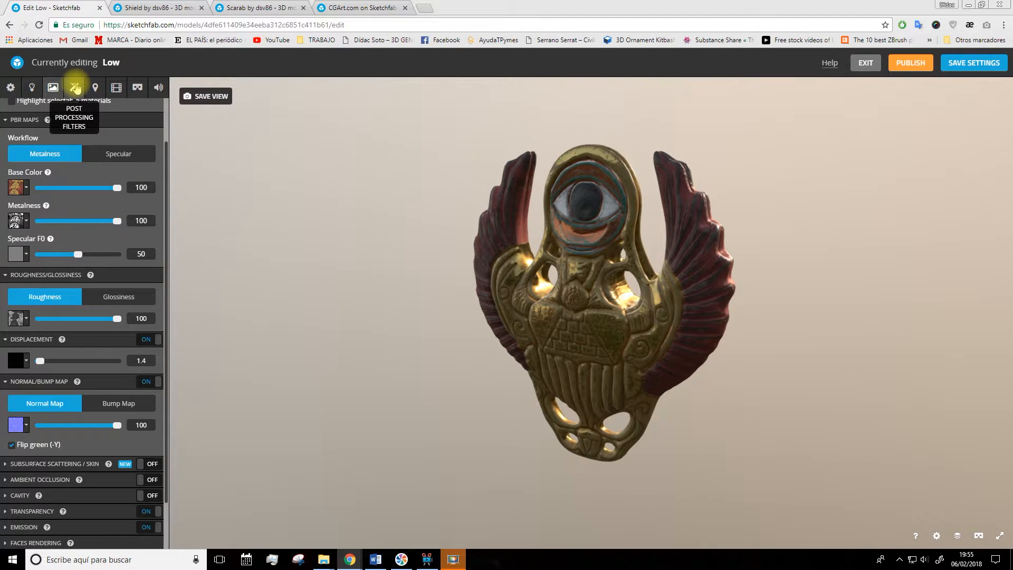
- Enable the SSAO post-processing filter and rotate the environment lighting so the front of the scarab is brightly lit
click(75, 88)
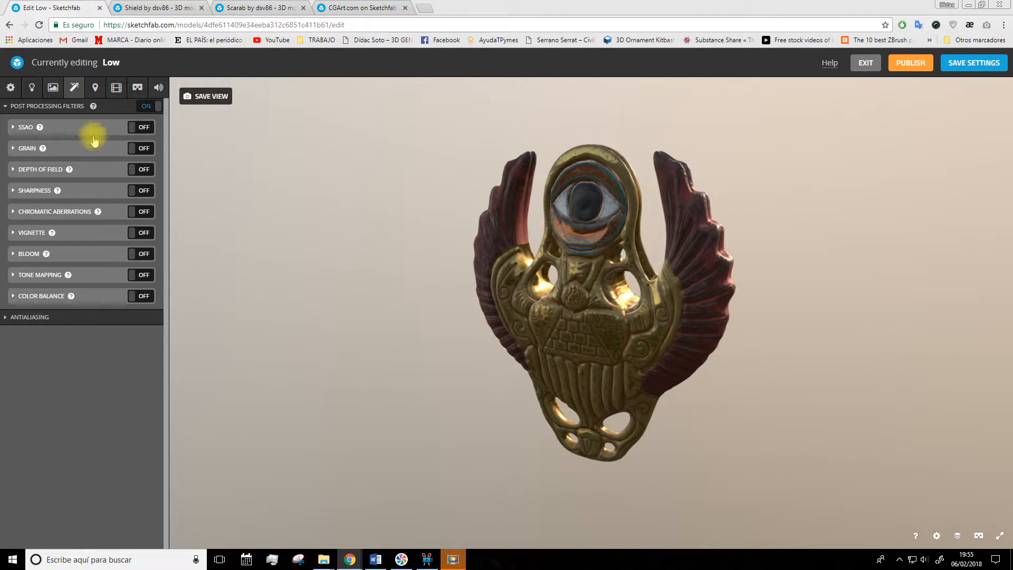
click(141, 127)
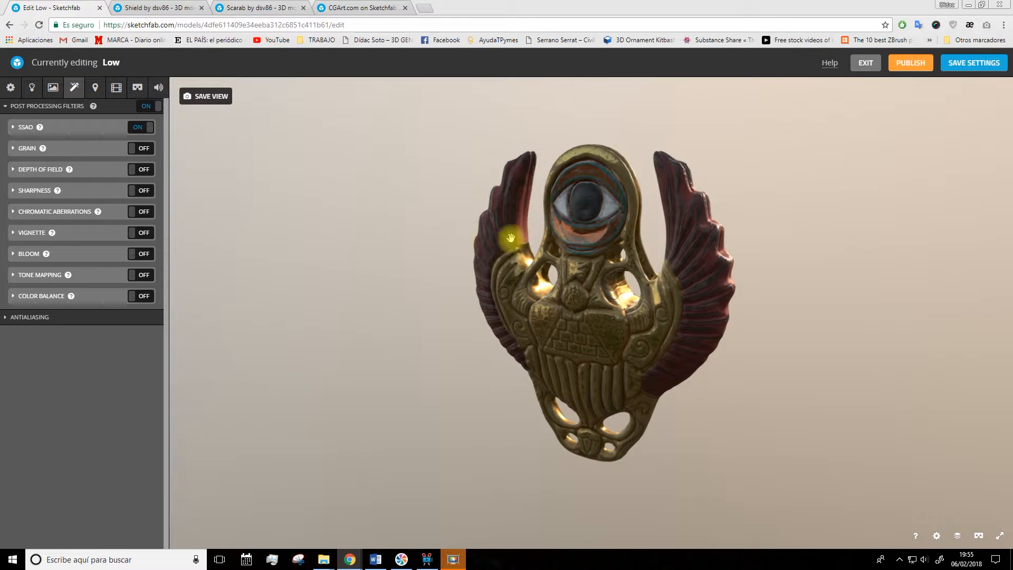
drag(423, 291, 429, 277)
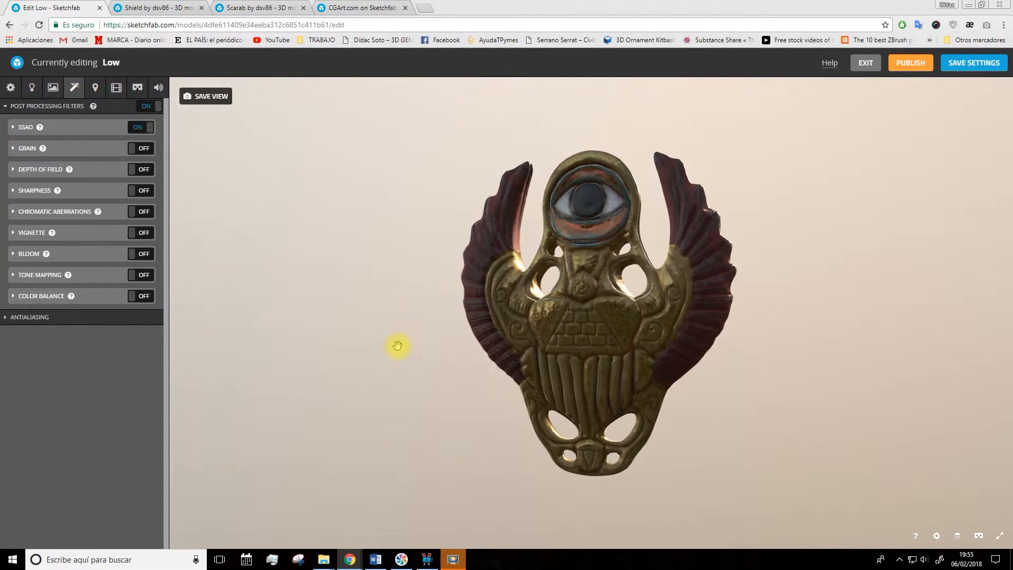
mouse_move(402, 359)
alt+mouse_down()
mouse_move(484, 371)
mouse_move(230, 350)
mouse_move(272, 352)
alt+mouse_up()
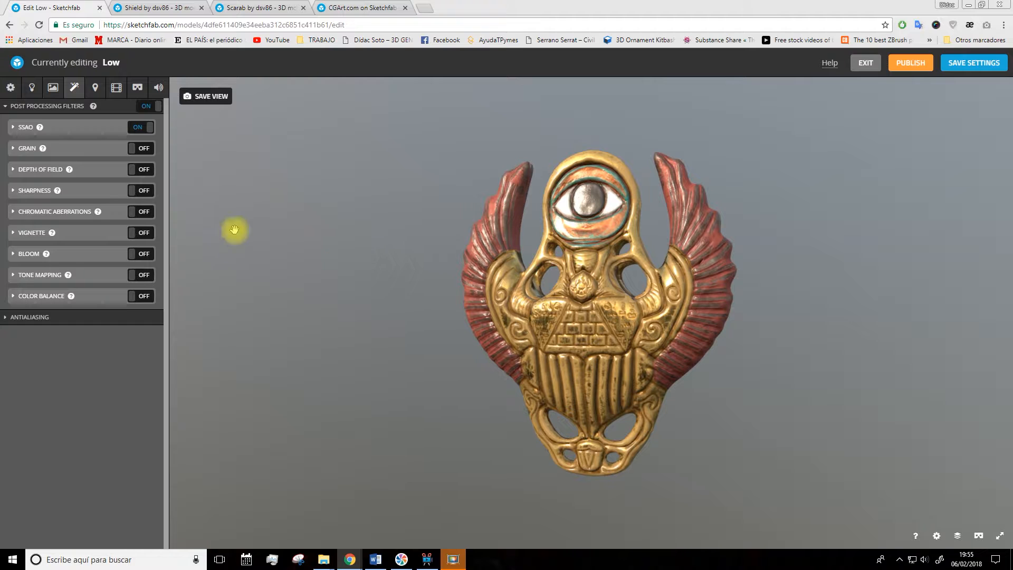
- Enable the Grain filter with an amount of 17.222 and animation turned off
mouse_move(69, 172)
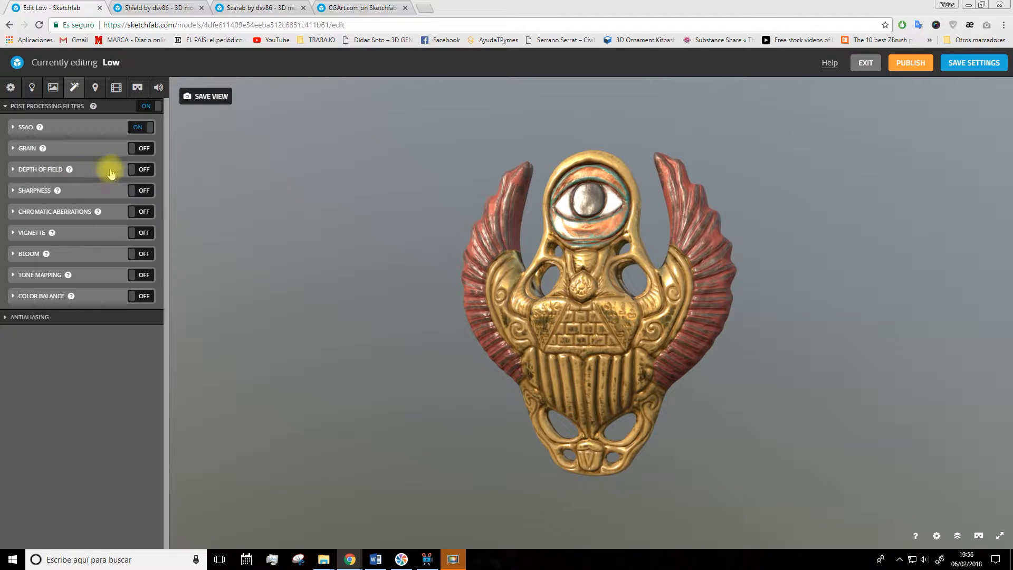
click(139, 148)
click(12, 148)
click(19, 181)
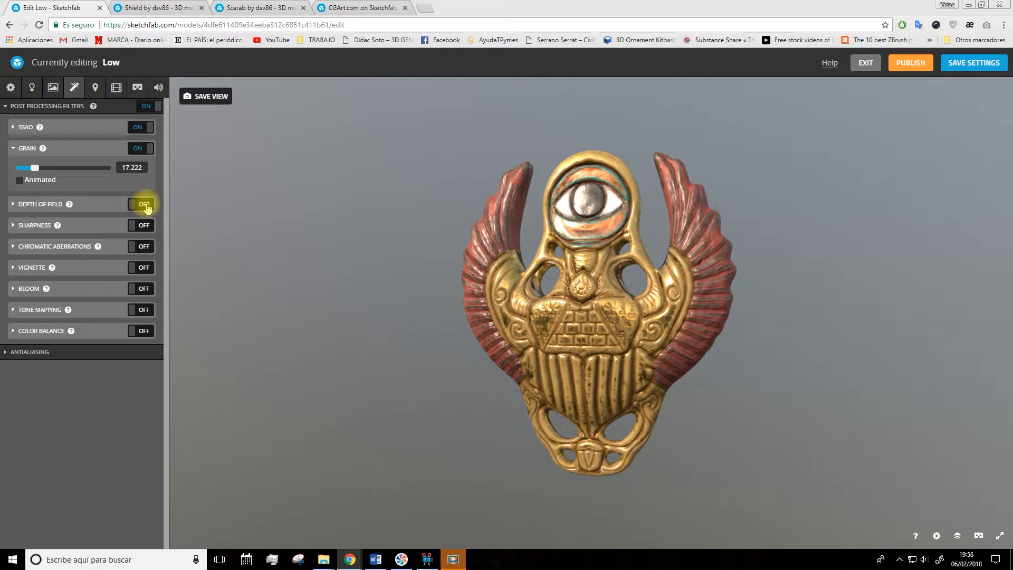
- Enable the Depth of Field filter with foreground blur 22.778 and background blur 42.778
click(144, 204)
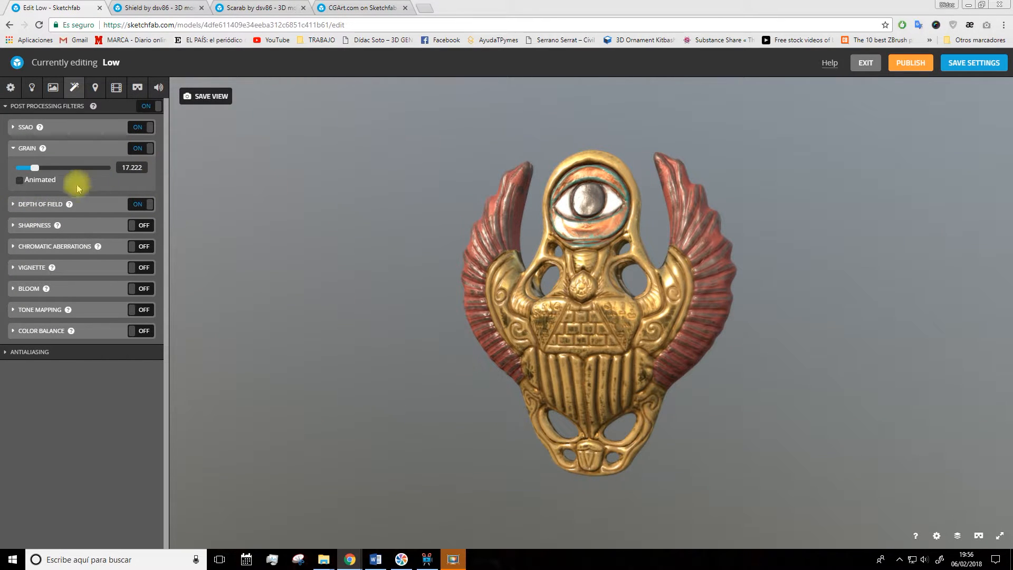
click(11, 206)
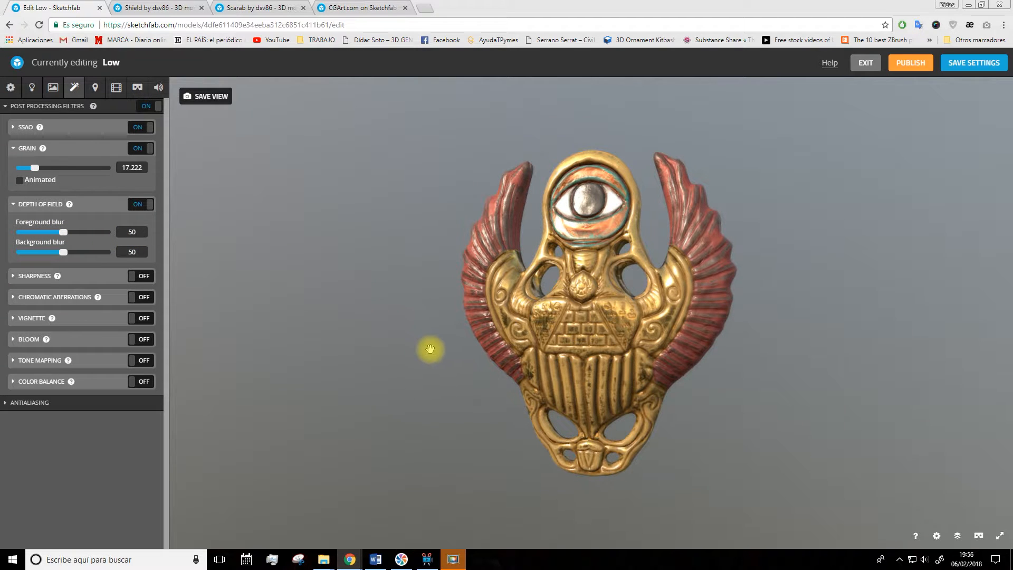
mouse_move(463, 350)
mouse_down()
mouse_move(527, 357)
mouse_move(543, 343)
mouse_move(671, 324)
mouse_up()
scroll(671, 323, up, 2)
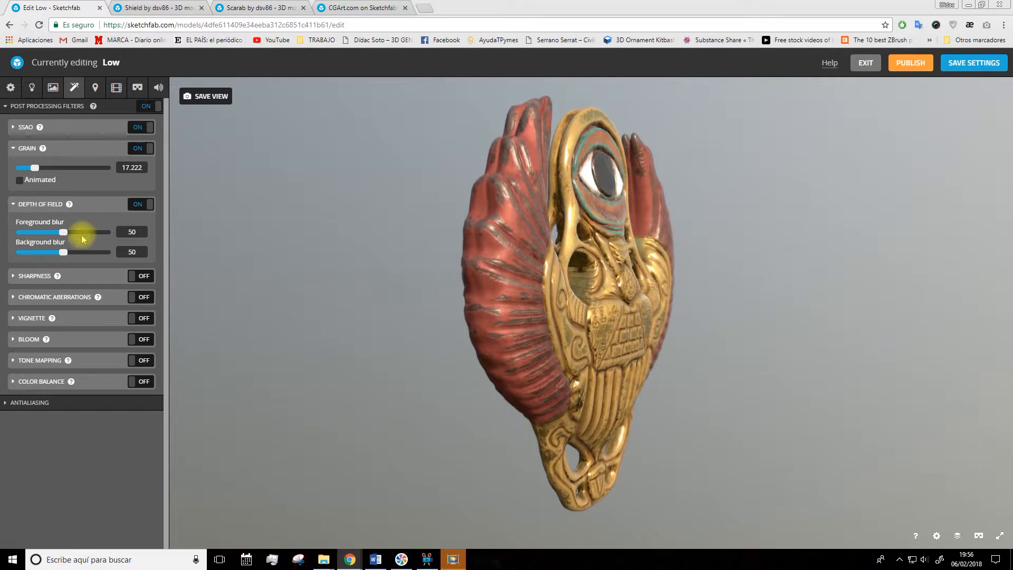
drag(64, 230, 62, 252)
drag(51, 232, 57, 252)
mouse_move(51, 232)
mouse_down()
mouse_move(28, 232)
mouse_move(38, 233)
mouse_up()
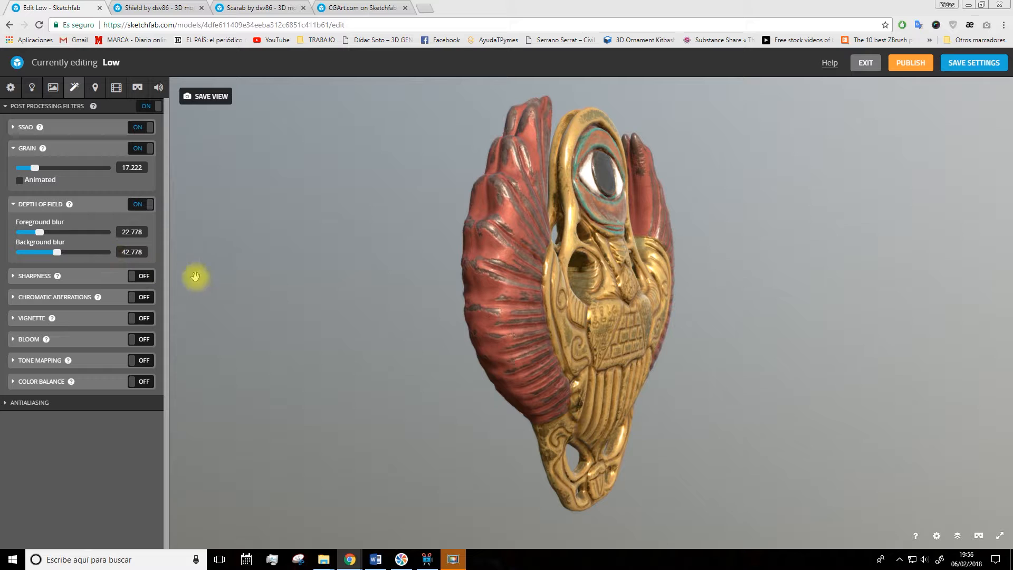
- Enable the Sharpness filter and set its amount to 10.556
click(132, 276)
click(19, 278)
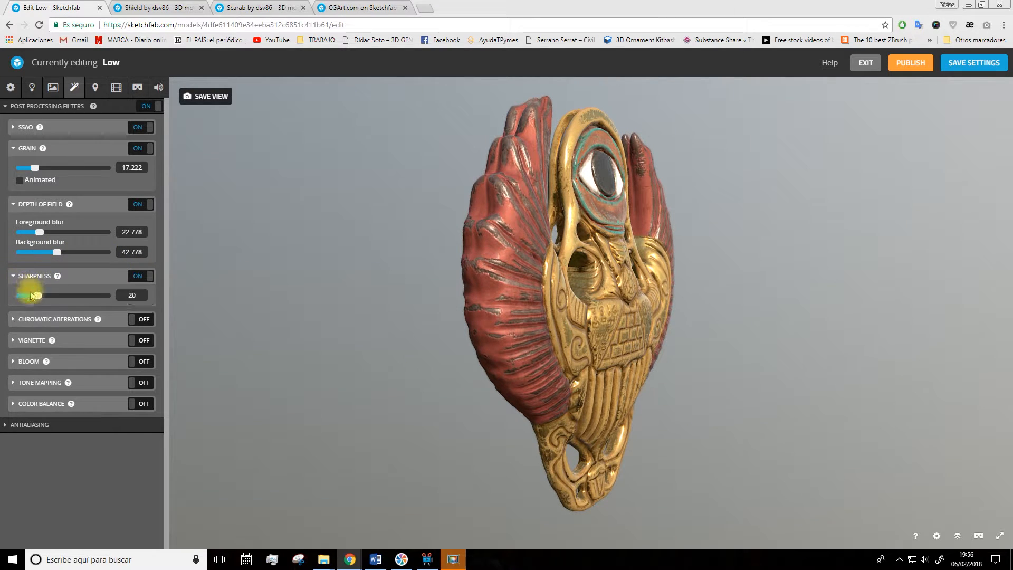
drag(30, 297, 29, 296)
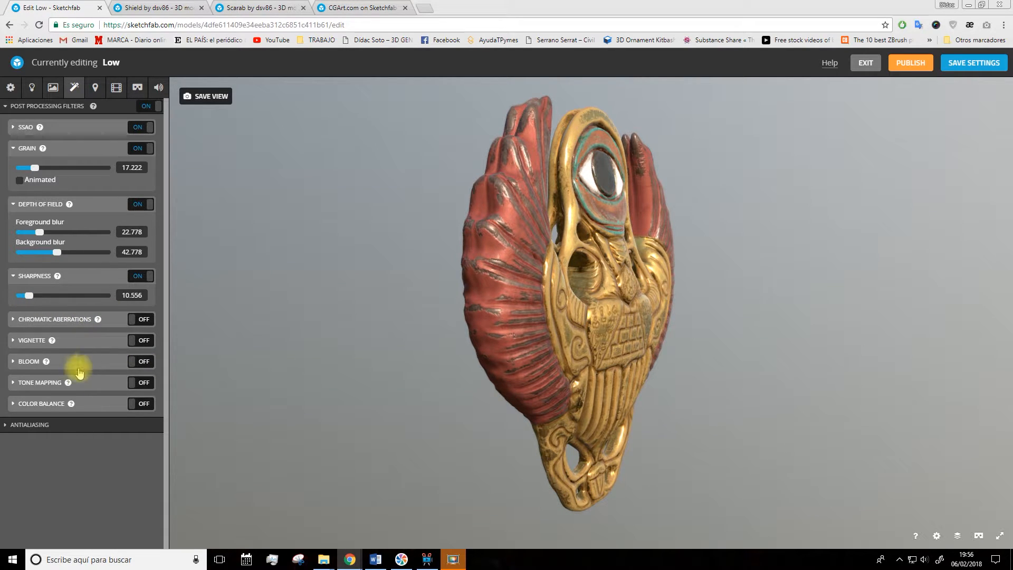
- Enable the Vignette and Bloom filters and set the vignette amount to 38.333
click(143, 342)
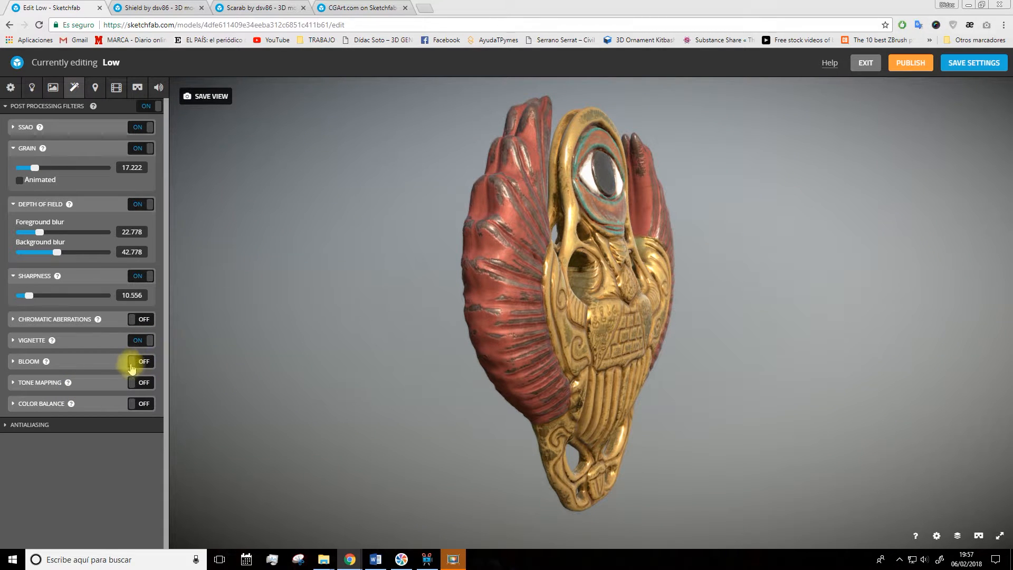
click(140, 362)
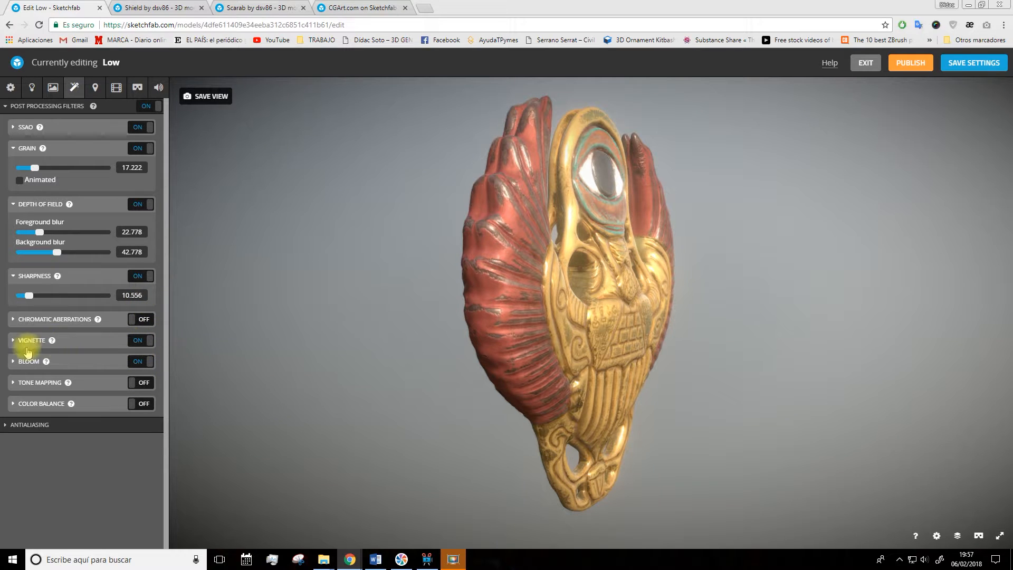
click(26, 340)
mouse_move(61, 368)
mouse_down()
mouse_move(30, 367)
mouse_move(54, 368)
mouse_up()
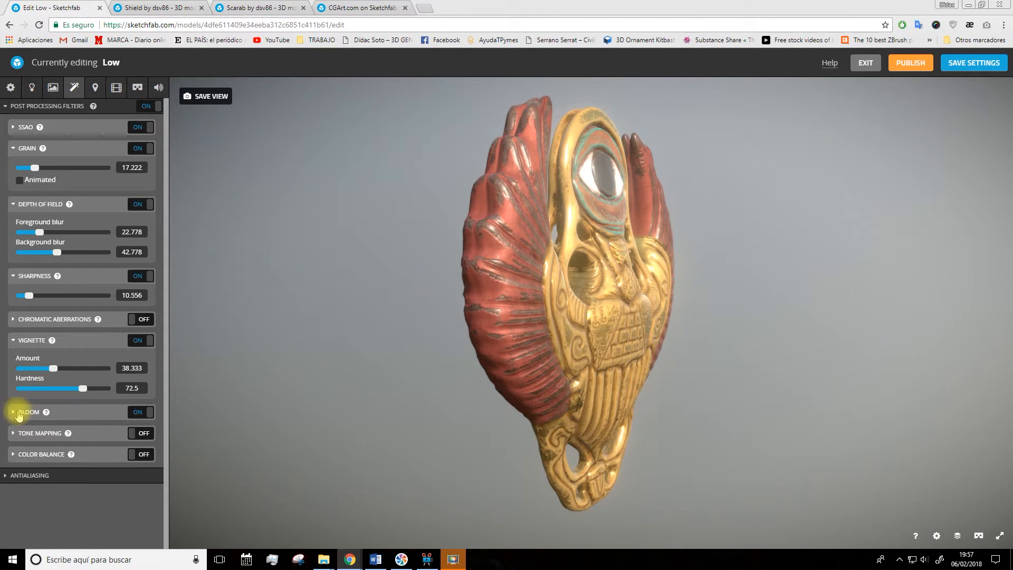
- Try a bloom threshold of 38.889, switch the Bloom filter back off and check the scarab from the front
click(19, 412)
drag(106, 440, 53, 440)
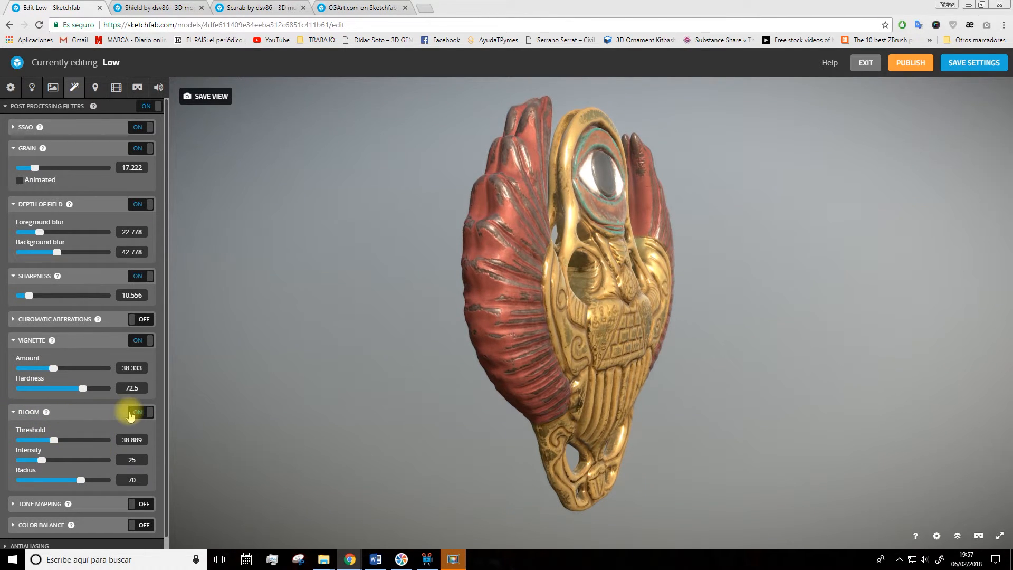
click(134, 412)
drag(453, 284, 417, 291)
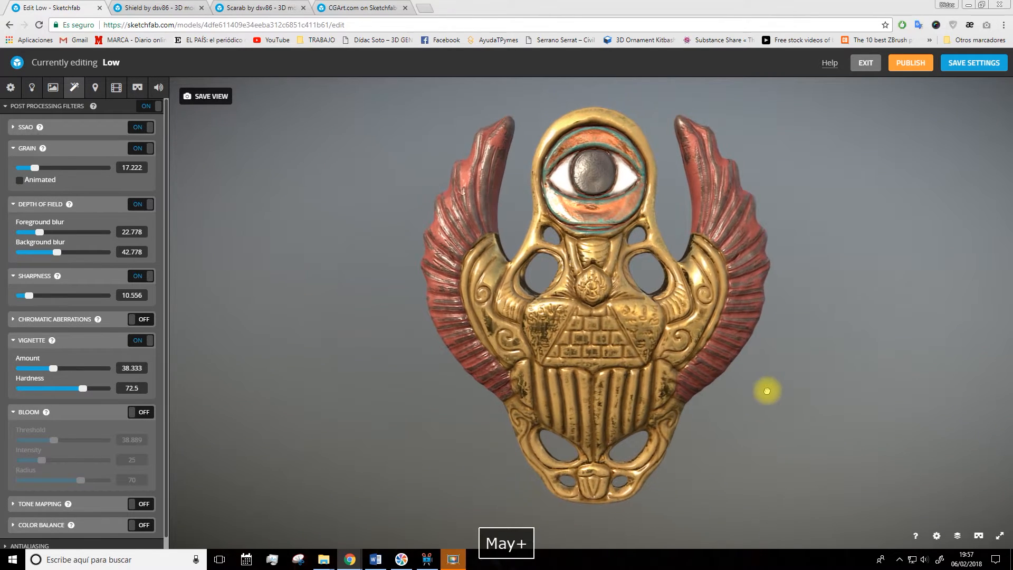
shift+drag(766, 391, 739, 390)
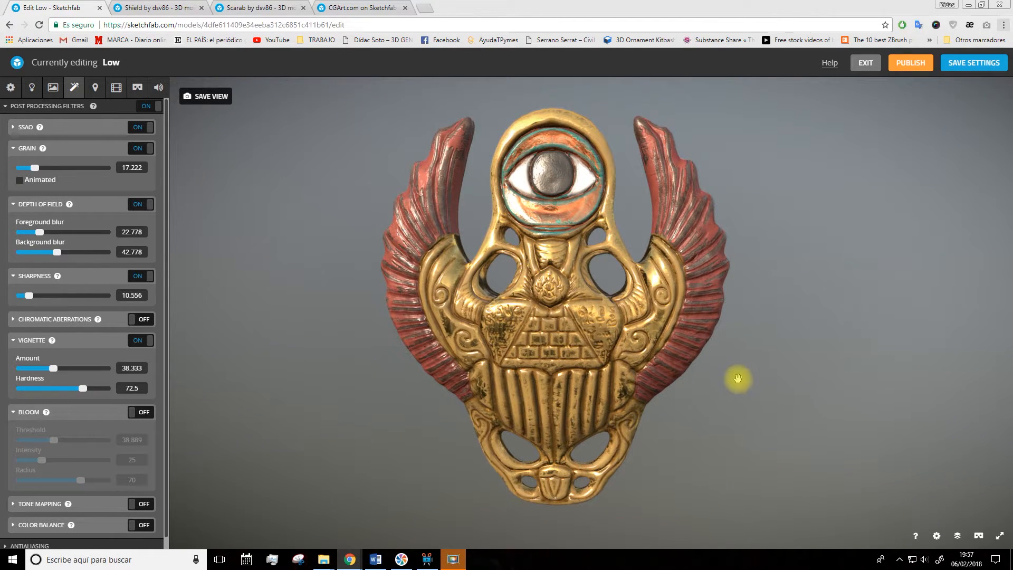
- Inspect the filtered scarab from the front, close up and from the side while varying the environment light direction
drag(759, 371, 745, 363)
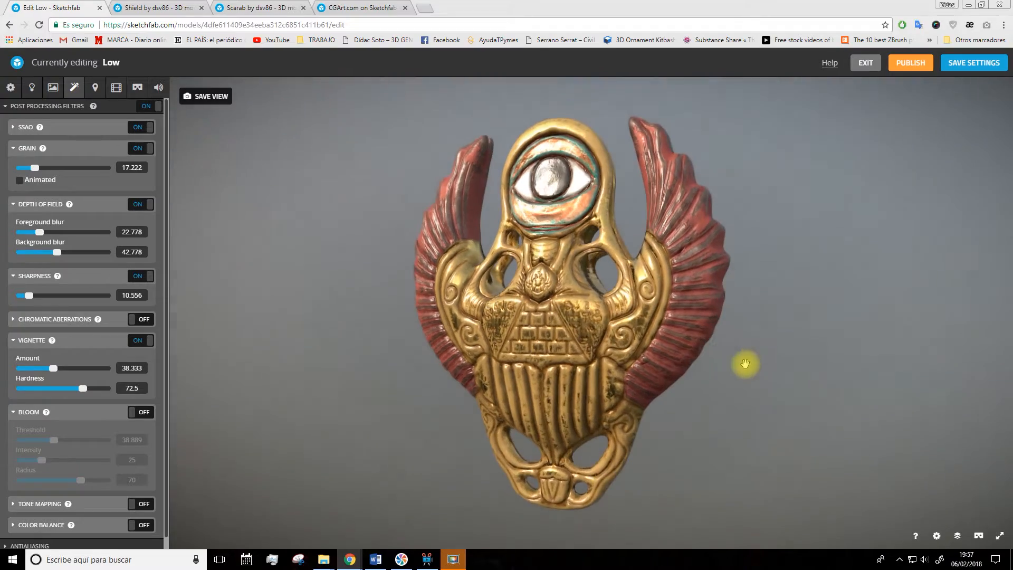
scroll(597, 299, up, 5)
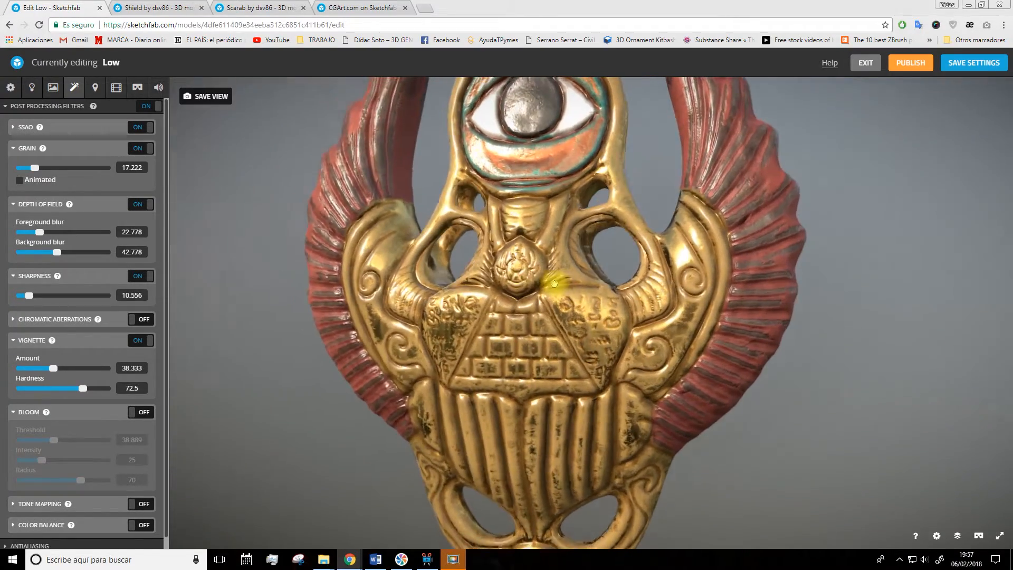
scroll(589, 310, up, 5)
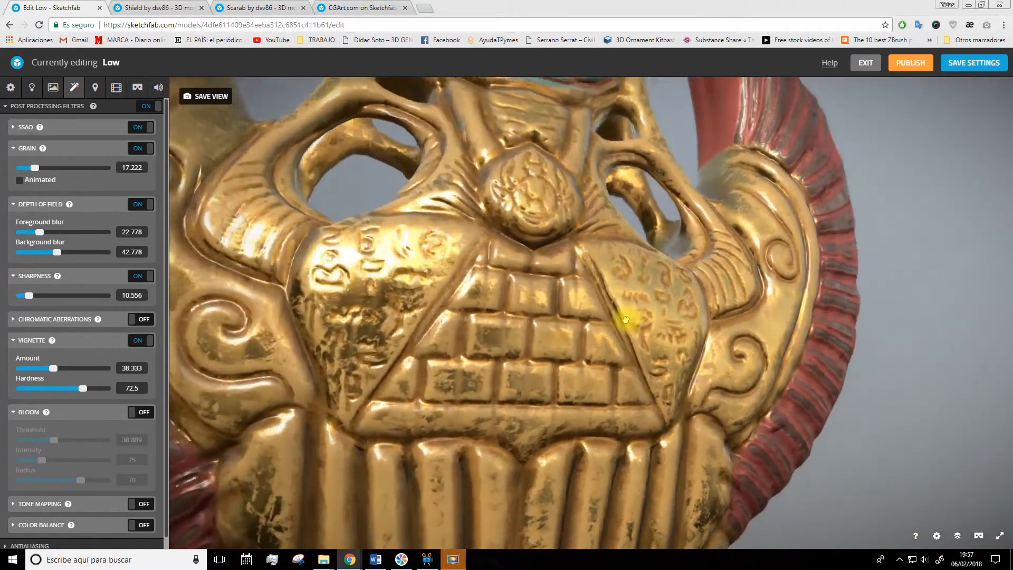
drag(624, 319, 507, 329)
scroll(507, 329, down, 6)
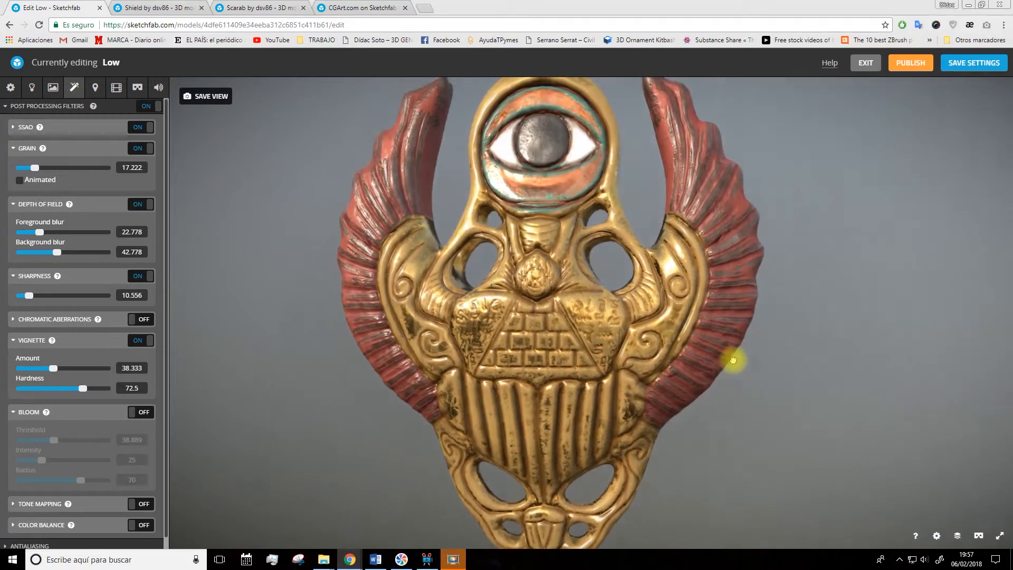
drag(732, 360, 419, 376)
drag(357, 365, 446, 376)
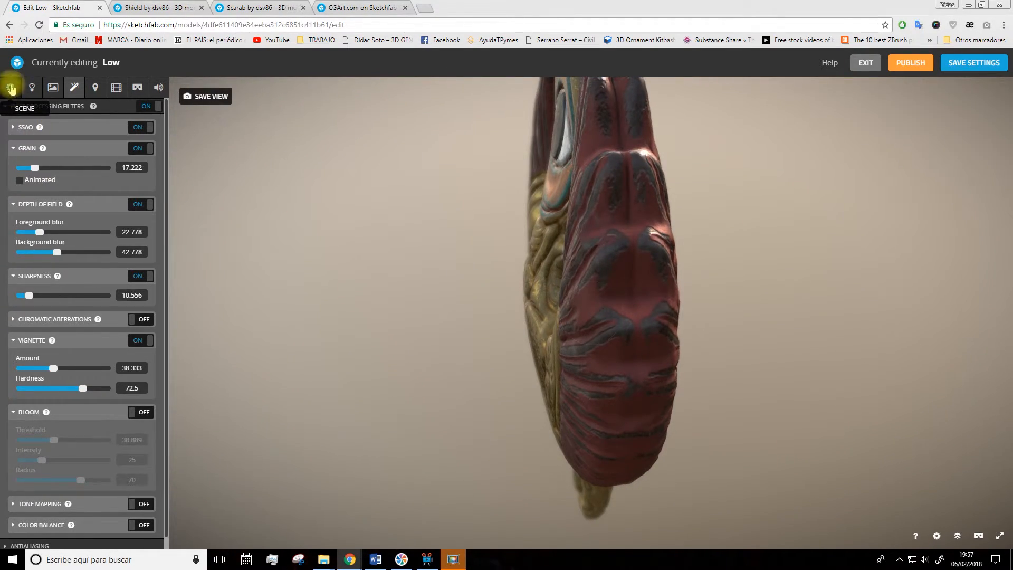
- Look through the scene's background options and toggle the wireframe overlay on and off to check the scarab's mesh
click(11, 90)
drag(419, 319, 459, 314)
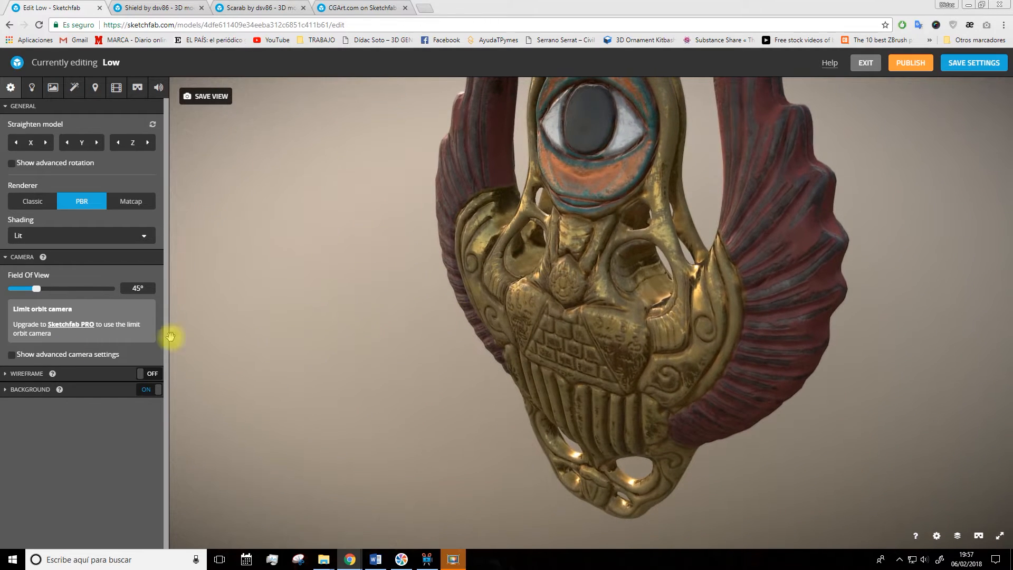
click(27, 390)
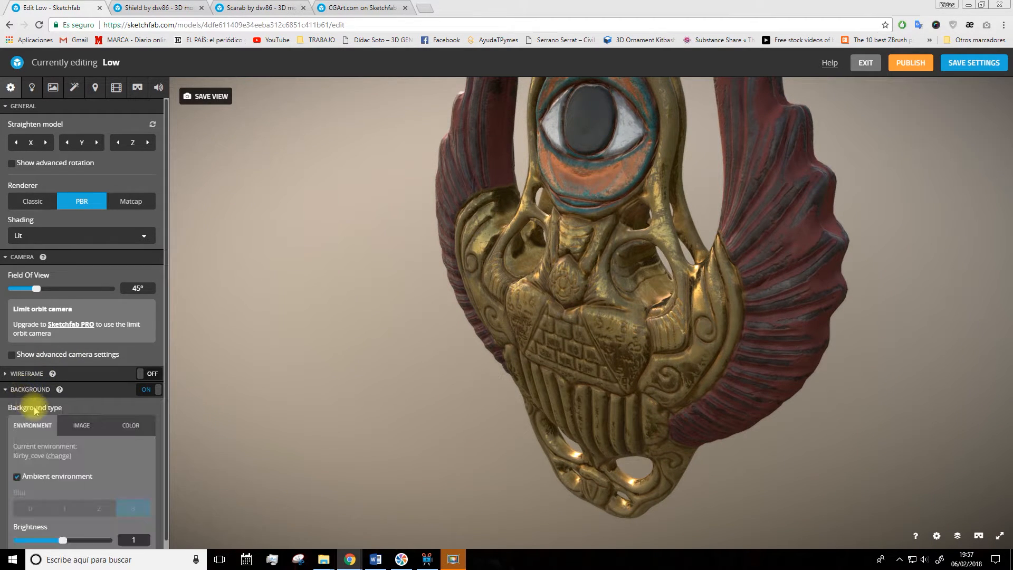
scroll(43, 403, down, 1)
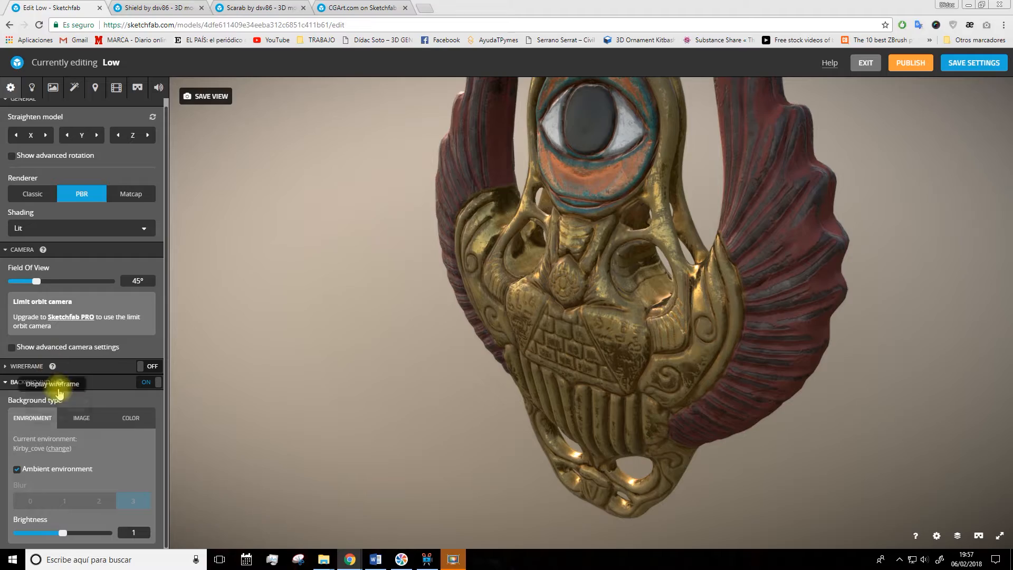
click(151, 366)
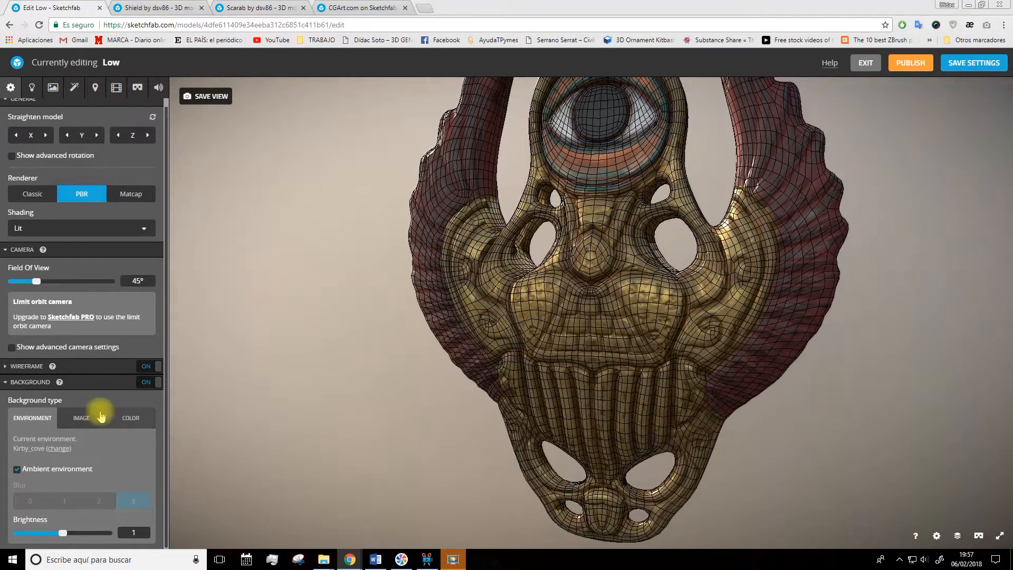
click(147, 368)
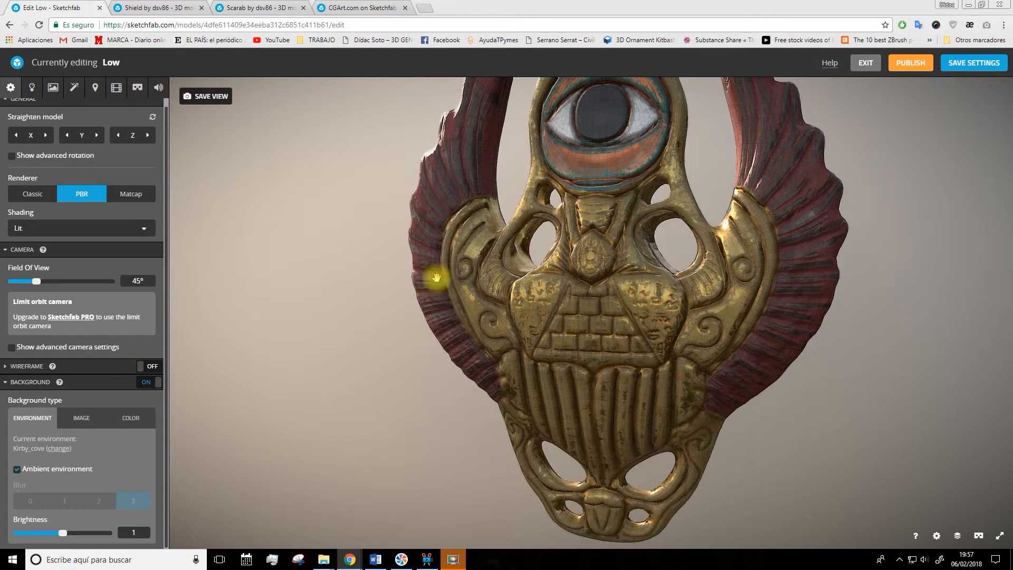
- Set the lighting environment to QueenMary chimney and rotate its orientation to 179°
click(32, 90)
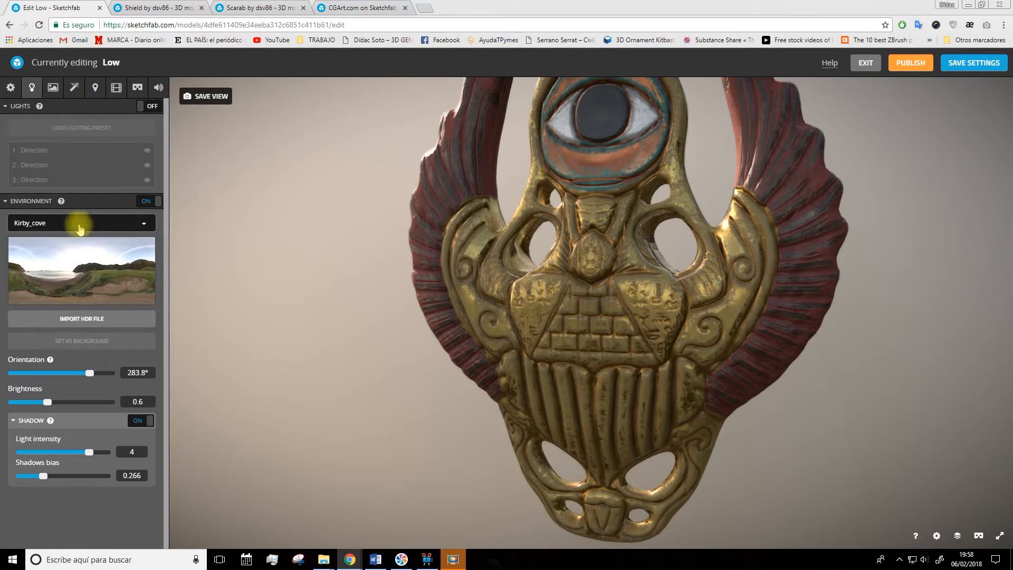
click(79, 222)
click(68, 364)
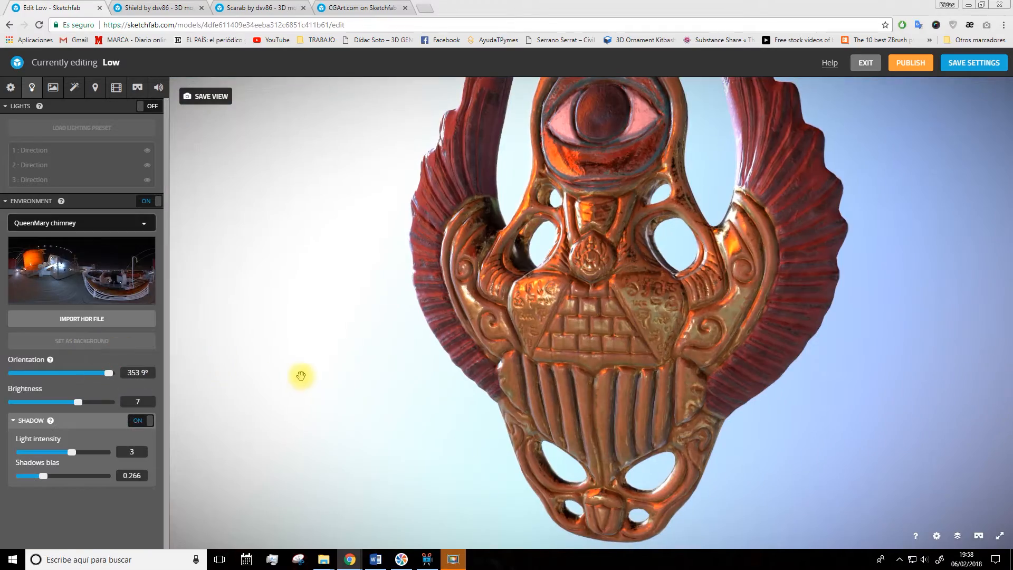
shift+drag(302, 375, 426, 409)
shift+right_drag(424, 411, 475, 414)
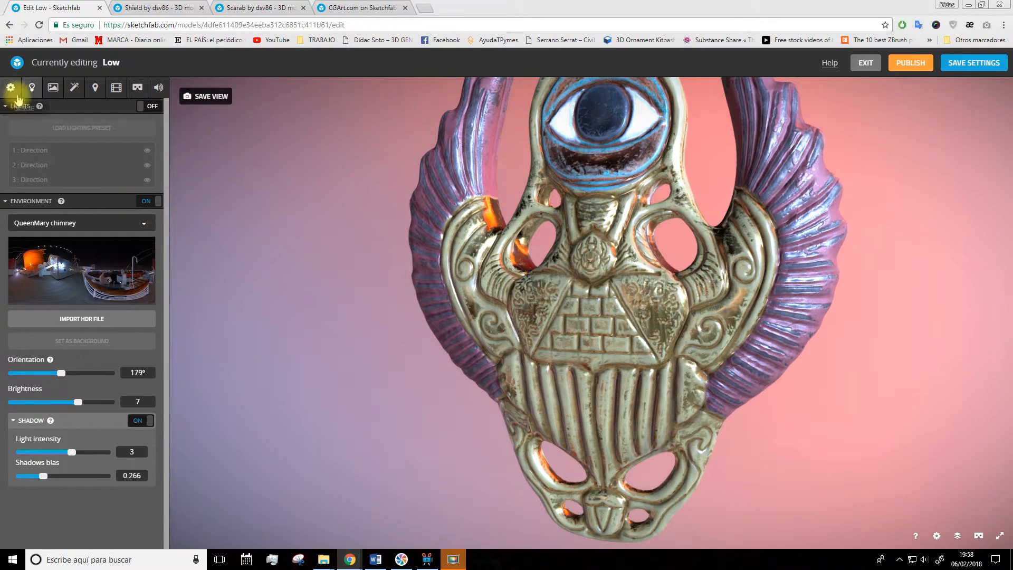
- Replace the environment background with the clean_dark image and centre the whole scarab in the view
click(13, 91)
click(82, 411)
scroll(84, 441, down, 1)
drag(379, 408, 791, 398)
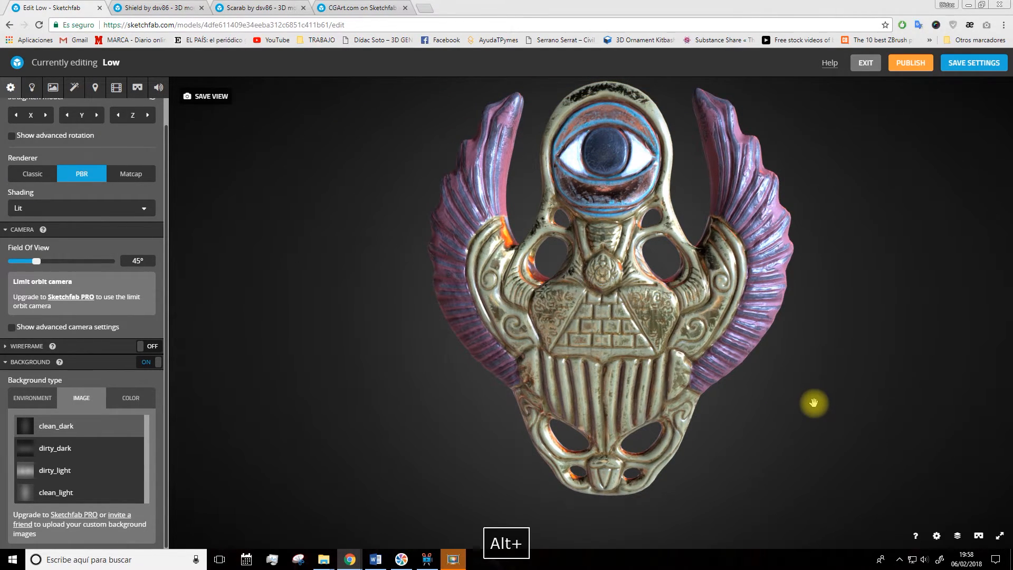
shift+drag(811, 403, 797, 409)
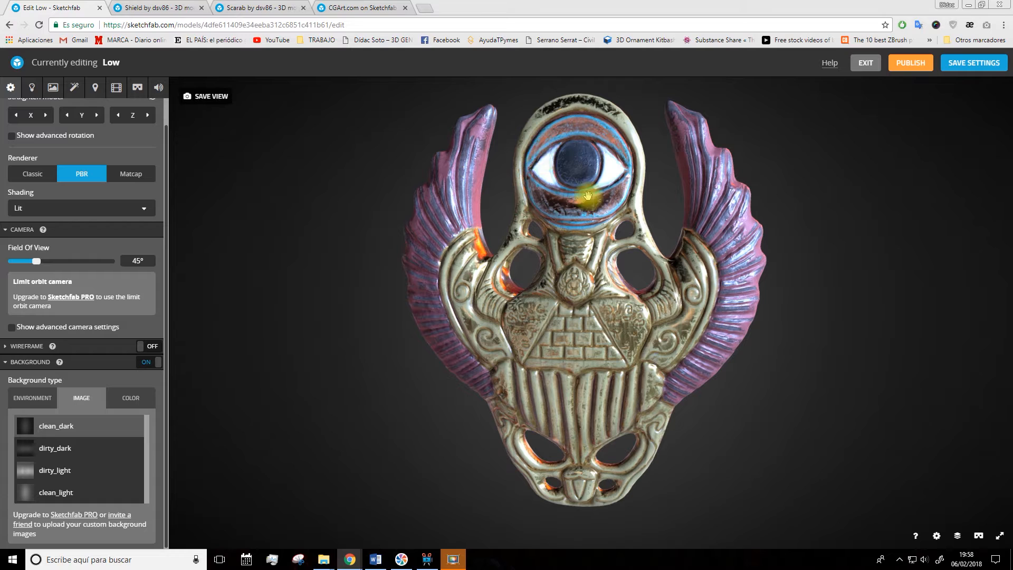
- Save the 3D settings, publish the scarab model and dismiss the share dialog
click(908, 70)
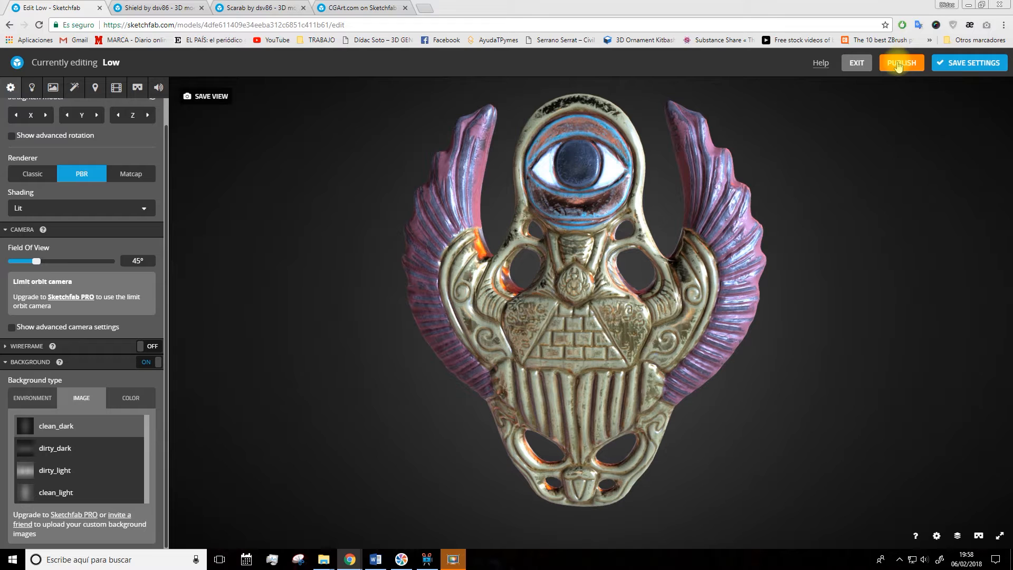
click(909, 68)
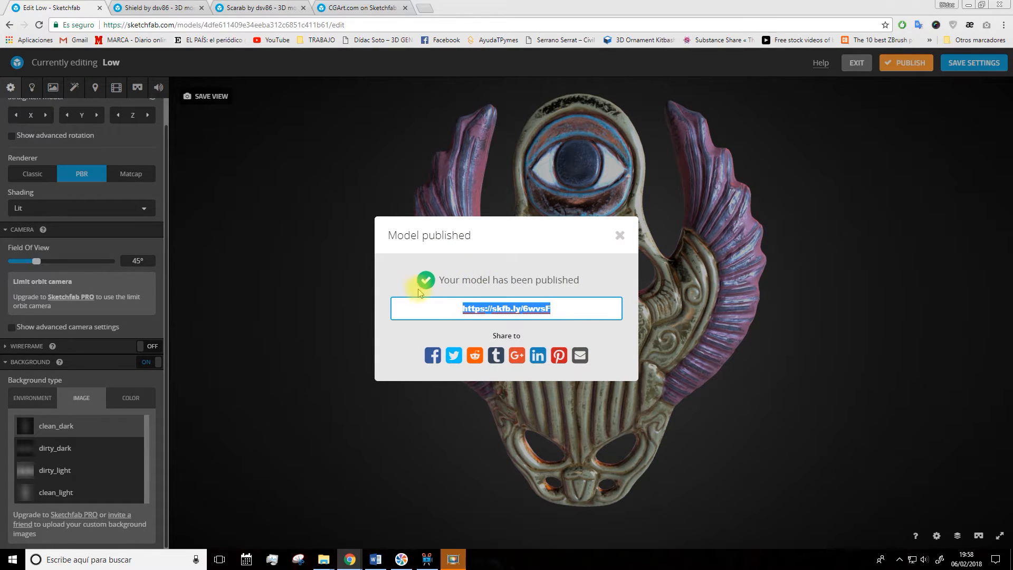
click(621, 235)
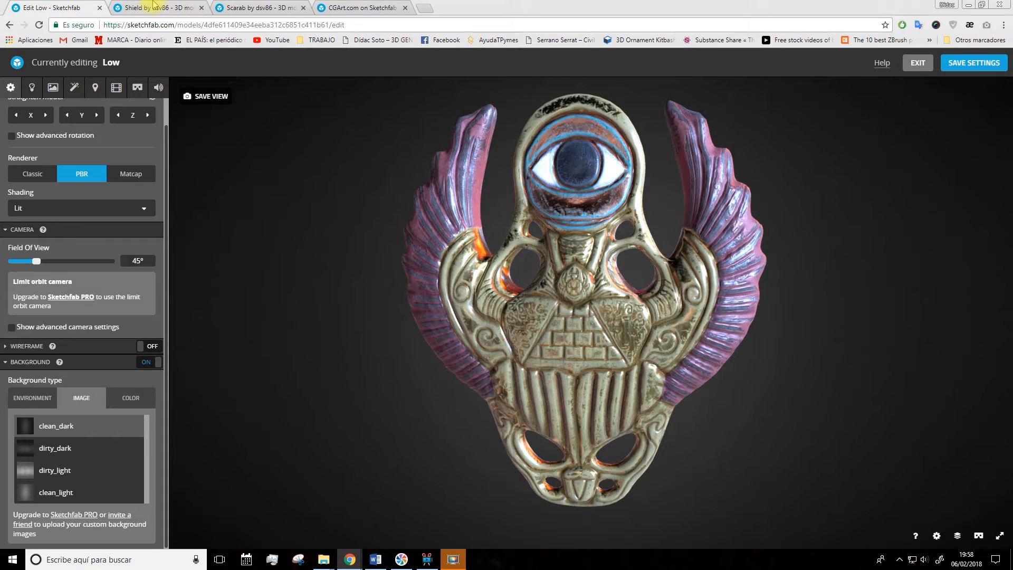
- Switch to the published Shield model and examine it from several angles in full screen
click(155, 7)
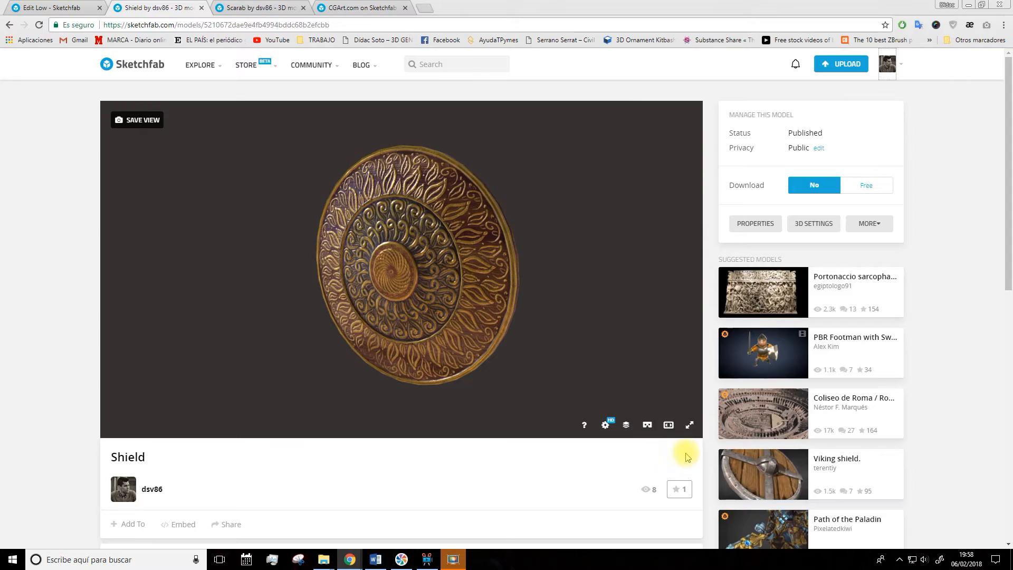
click(689, 426)
drag(673, 296, 708, 302)
drag(302, 225, 920, 332)
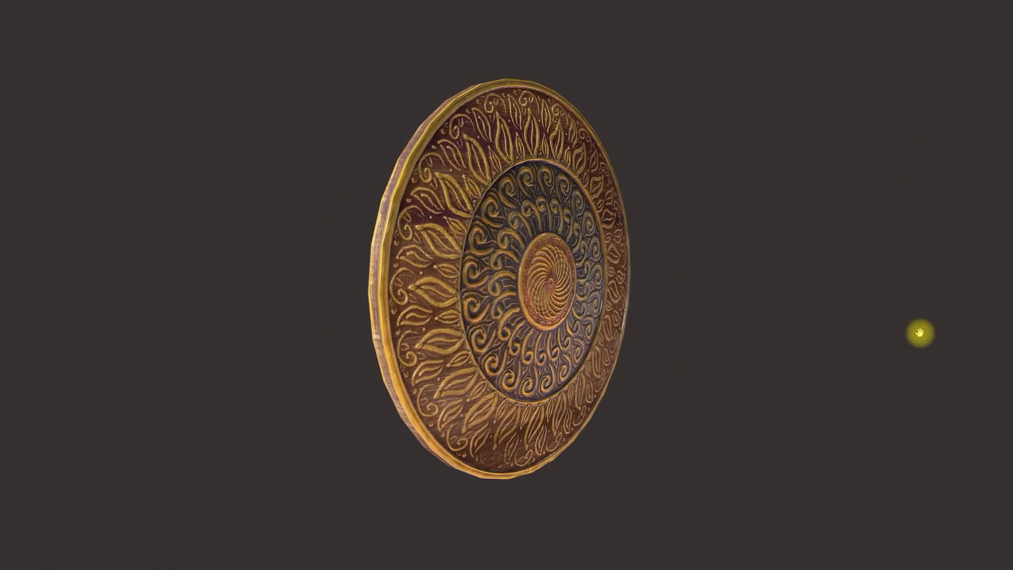
- Examine the shield's topology in the Model Inspector's Wireframe mode, and leave full screen
click(935, 556)
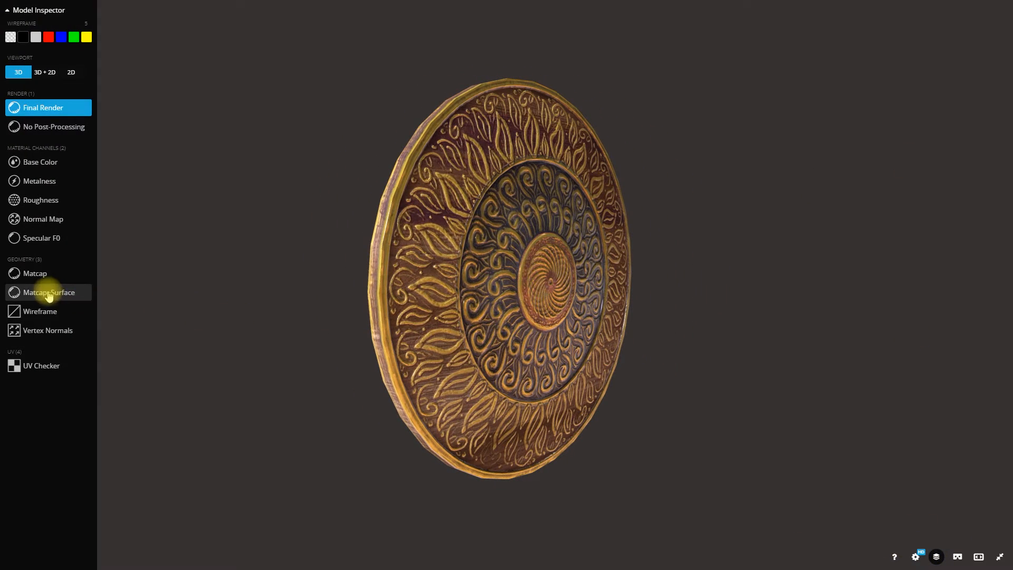
click(32, 311)
drag(454, 290, 553, 180)
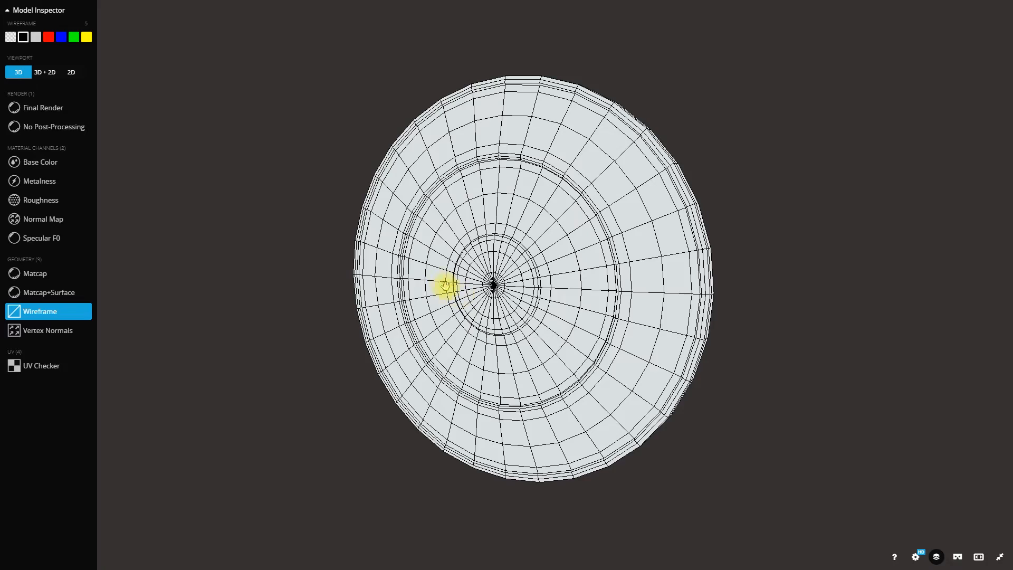
drag(633, 328, 721, 382)
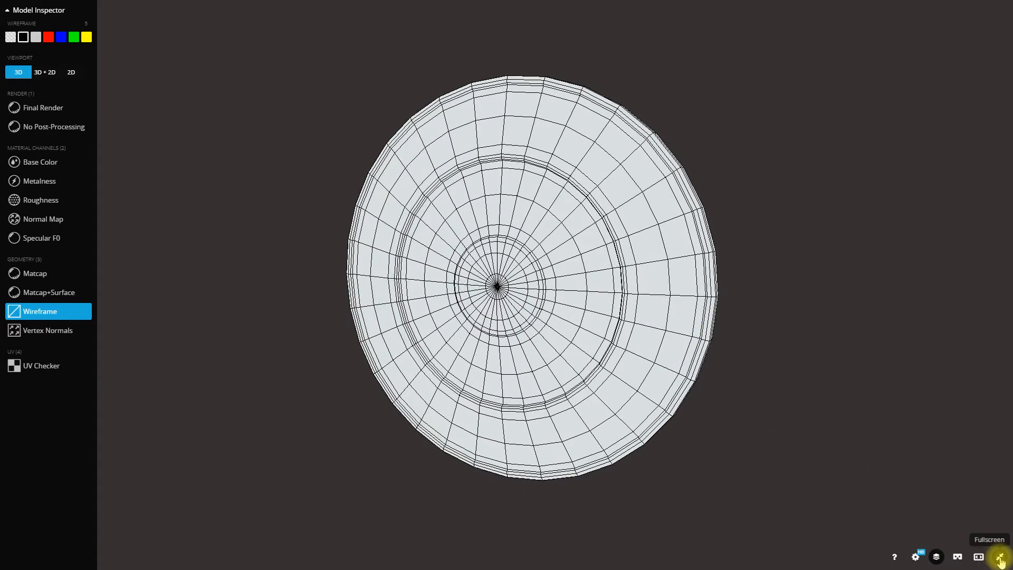
click(1000, 559)
- Return to the scarab model, examine it in full screen under different angles and light directions, and leave full screen
click(41, 8)
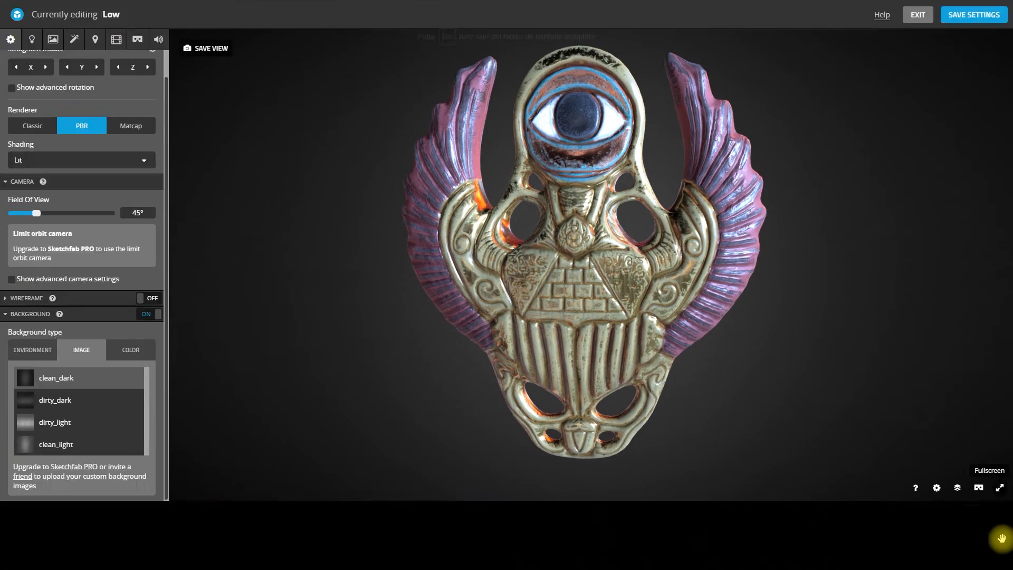
click(998, 535)
drag(467, 344, 545, 355)
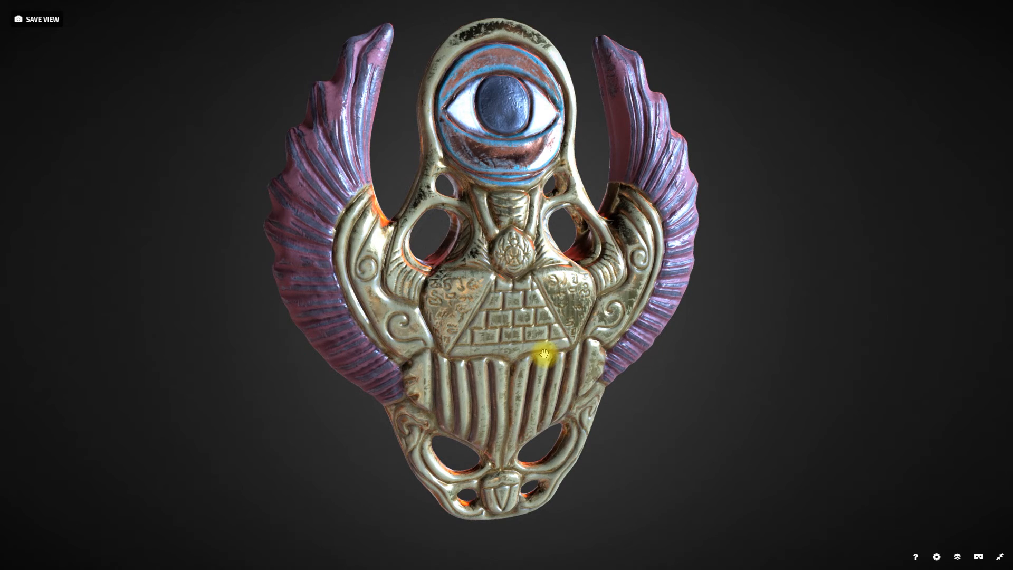
drag(525, 343, 659, 340)
alt+drag(753, 373, 945, 396)
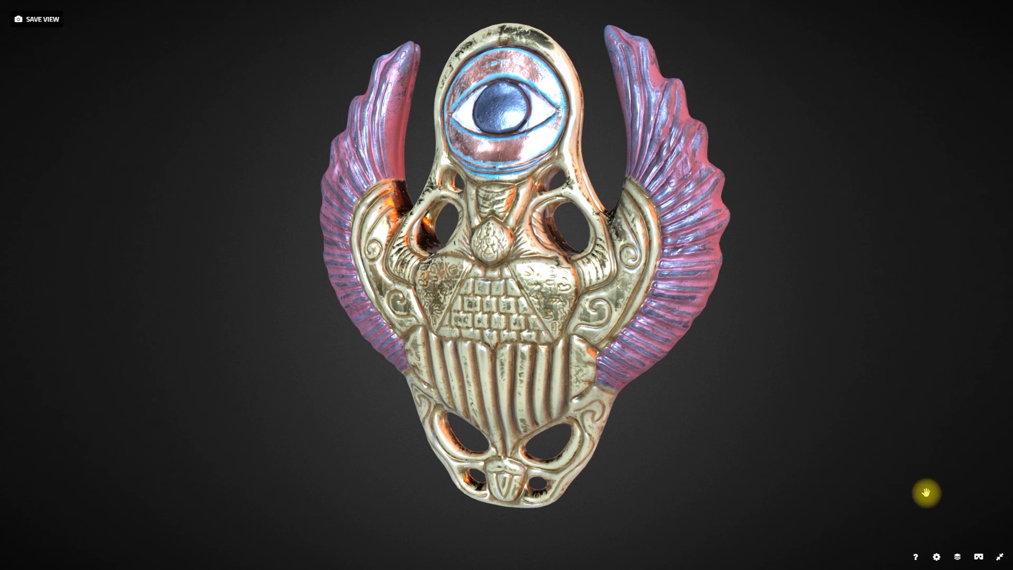
click(999, 557)
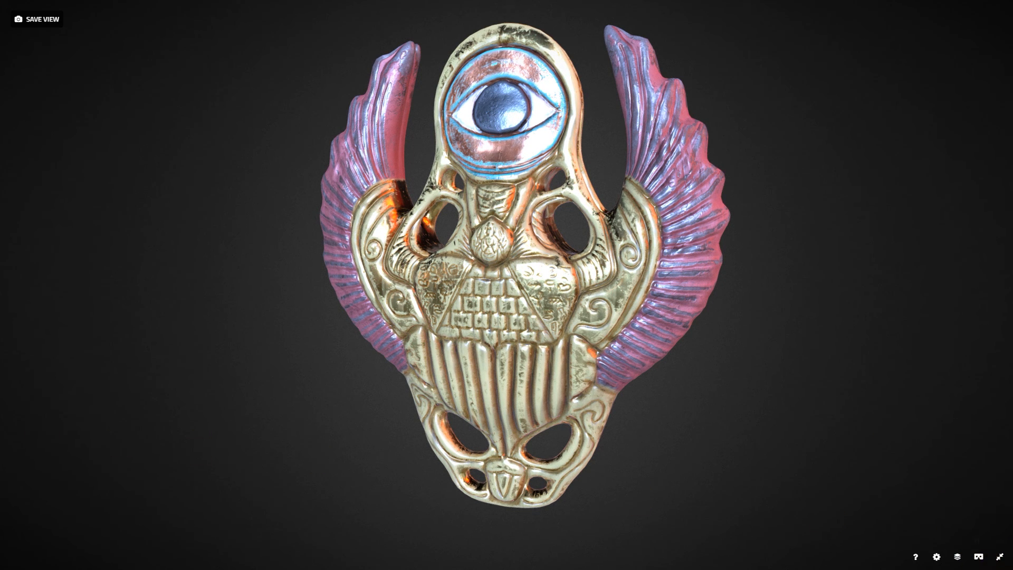